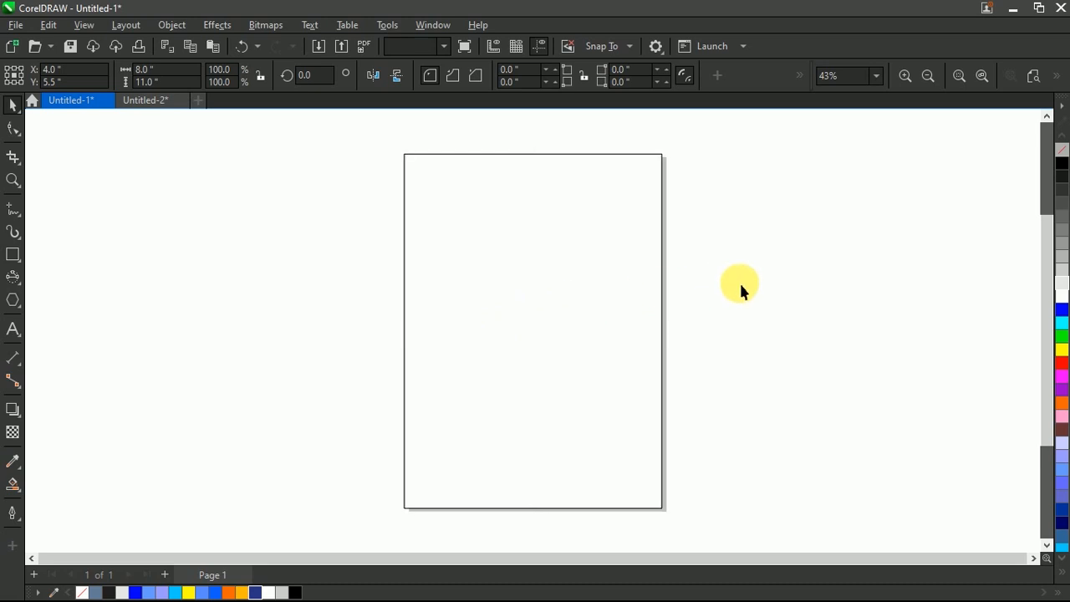
Draw a rectangle beside the page and set its size to 3.5 in wide by 0.7 in high
click(13, 254)
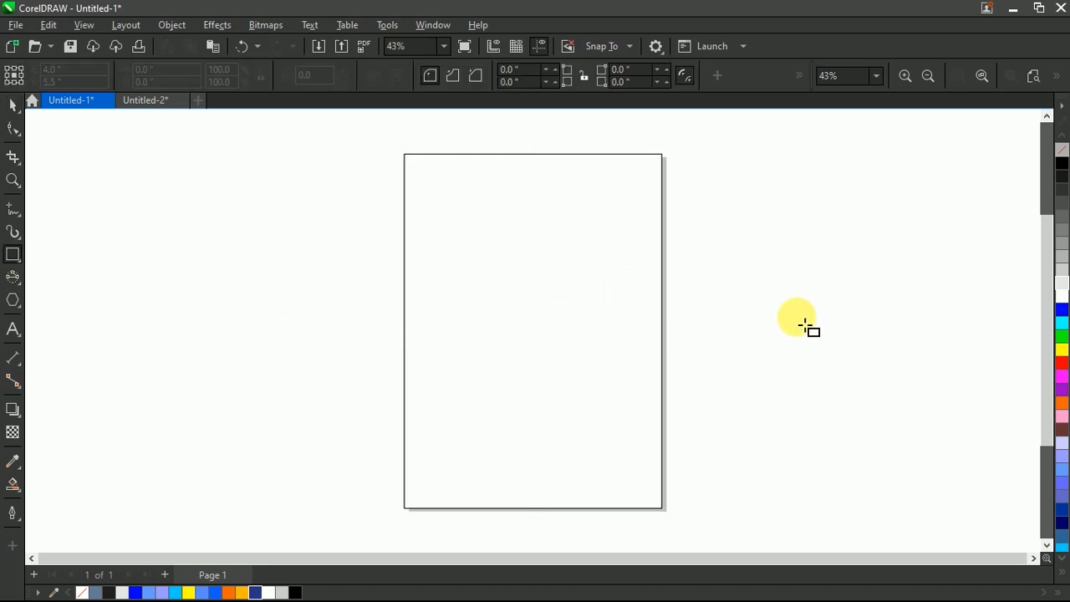
drag(718, 268, 854, 301)
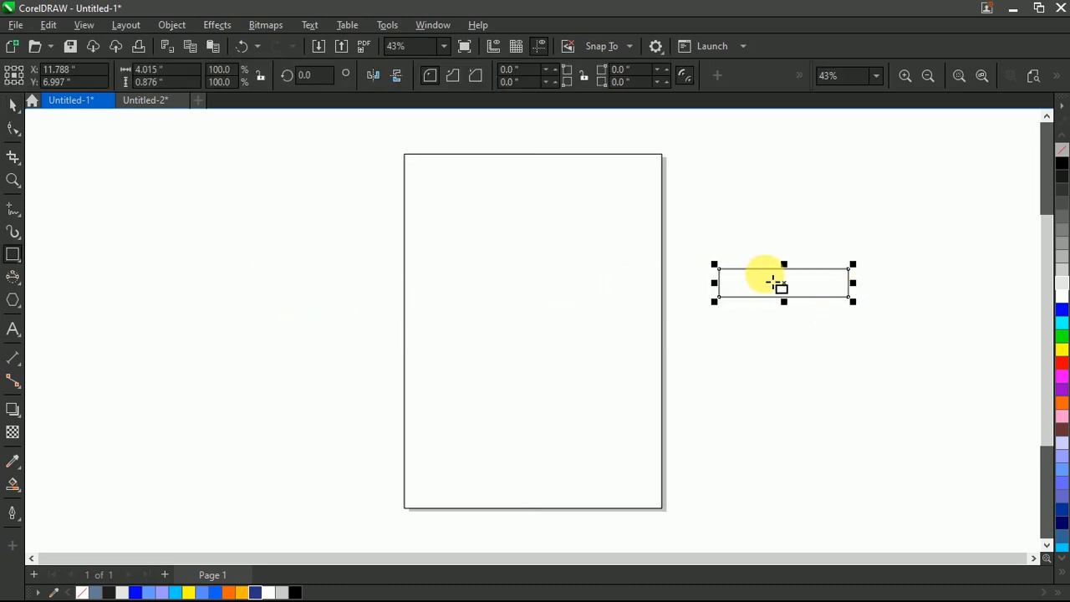
click(177, 70)
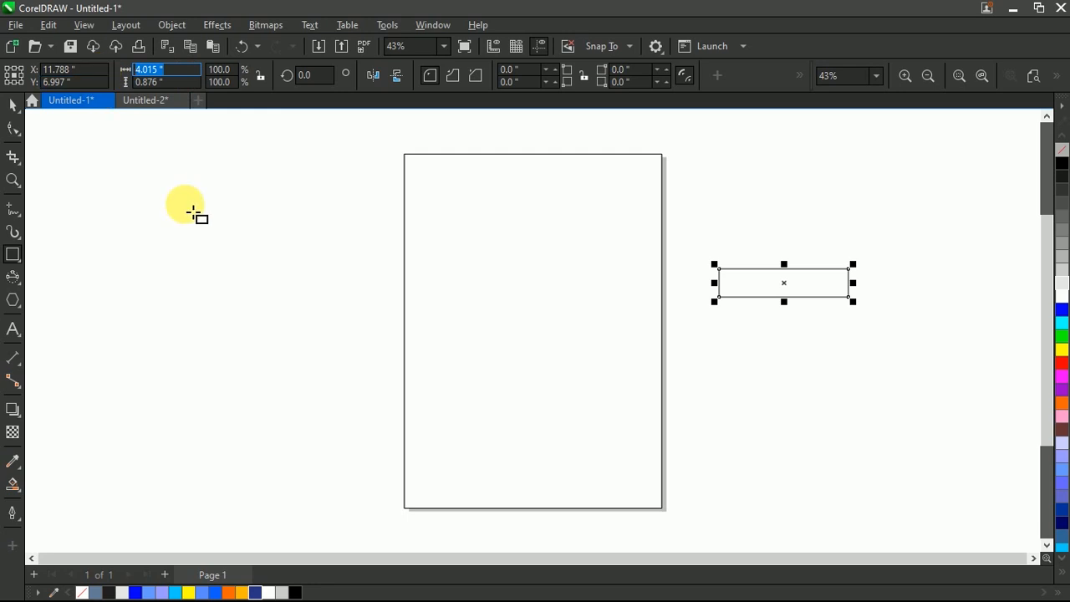
text(3.5)
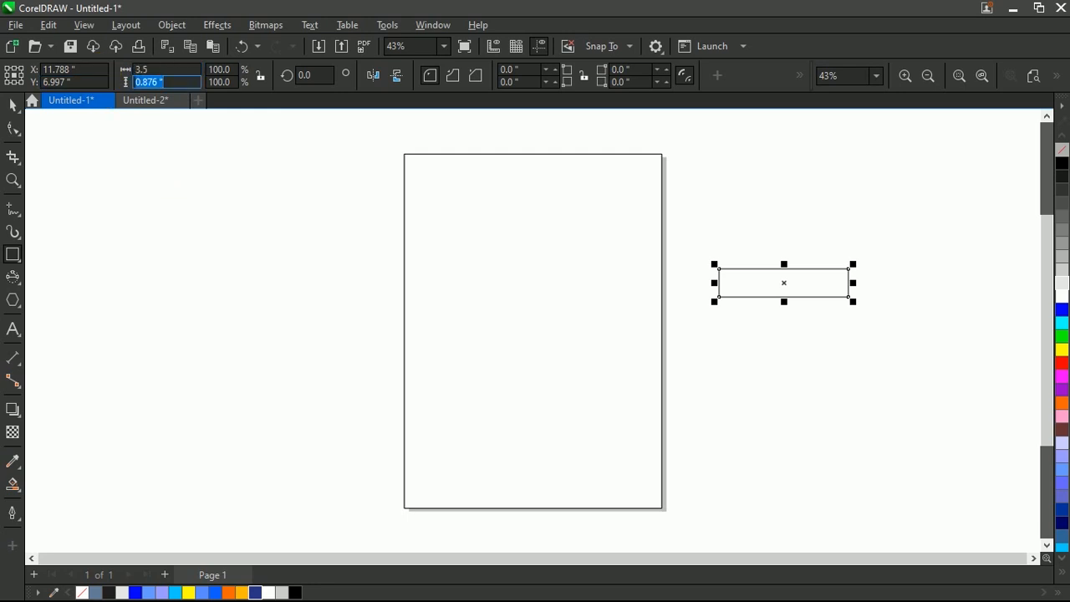
key(Return)
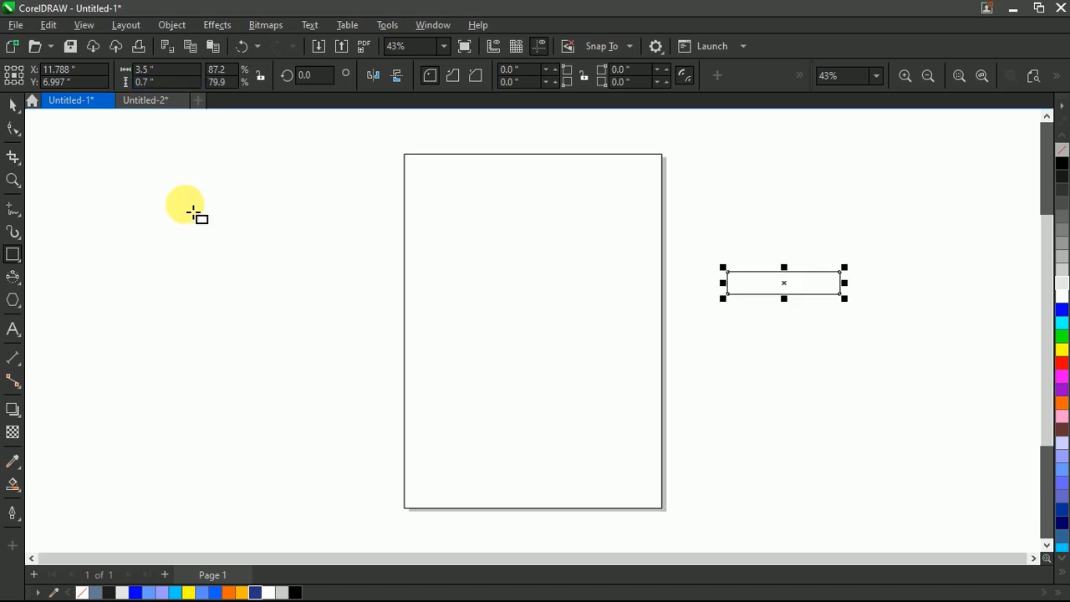
Round the rectangle's upper-left corner with a 0.6 in radius
click(12, 105)
click(1003, 274)
scroll(915, 284, up, 1)
click(652, 264)
drag(535, 70, 502, 69)
text(0.6)
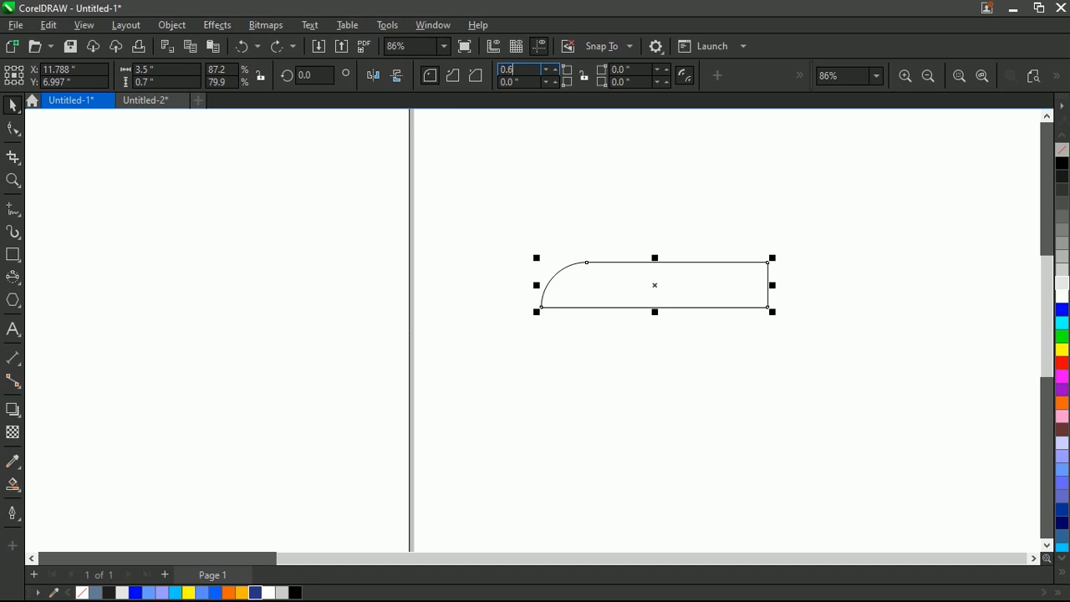
click(417, 80)
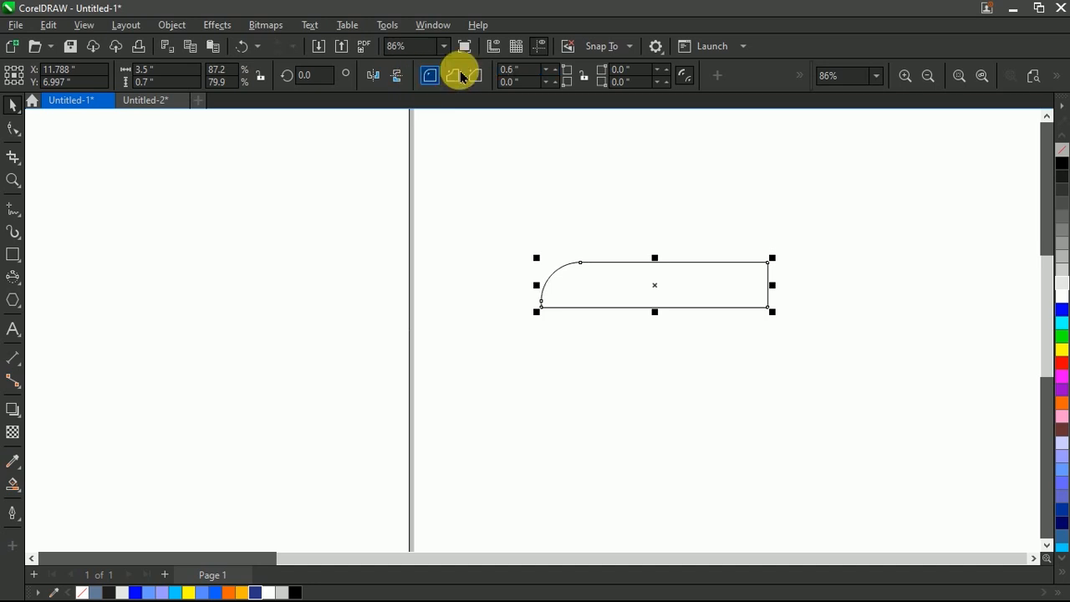
Copy the 0.6 in corner radius to the rectangle's lower-right corner
drag(544, 72, 496, 67)
right_click(515, 72)
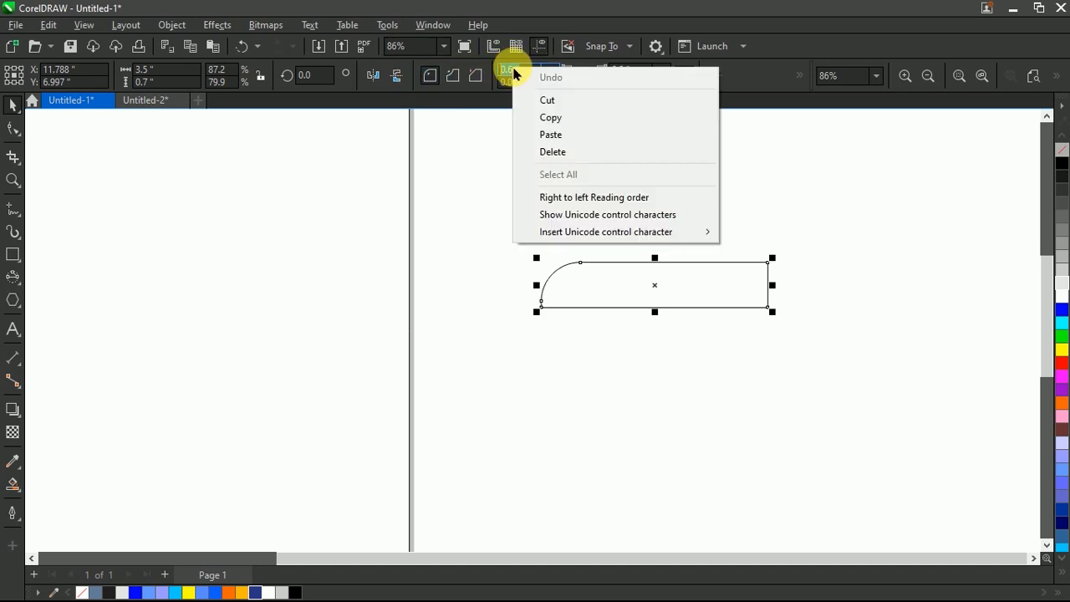
click(551, 117)
right_click(617, 80)
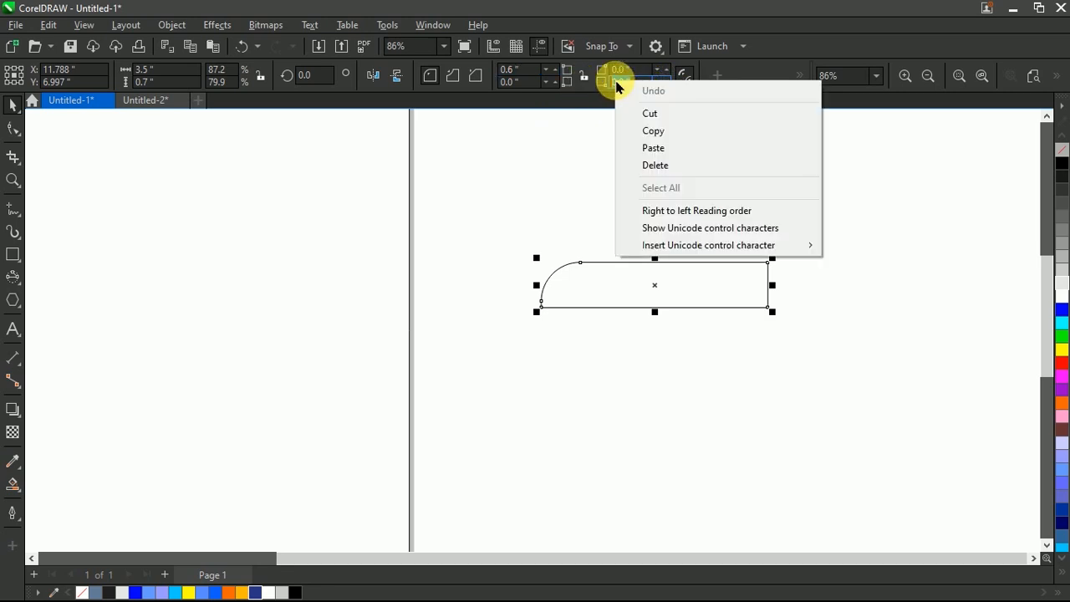
click(654, 148)
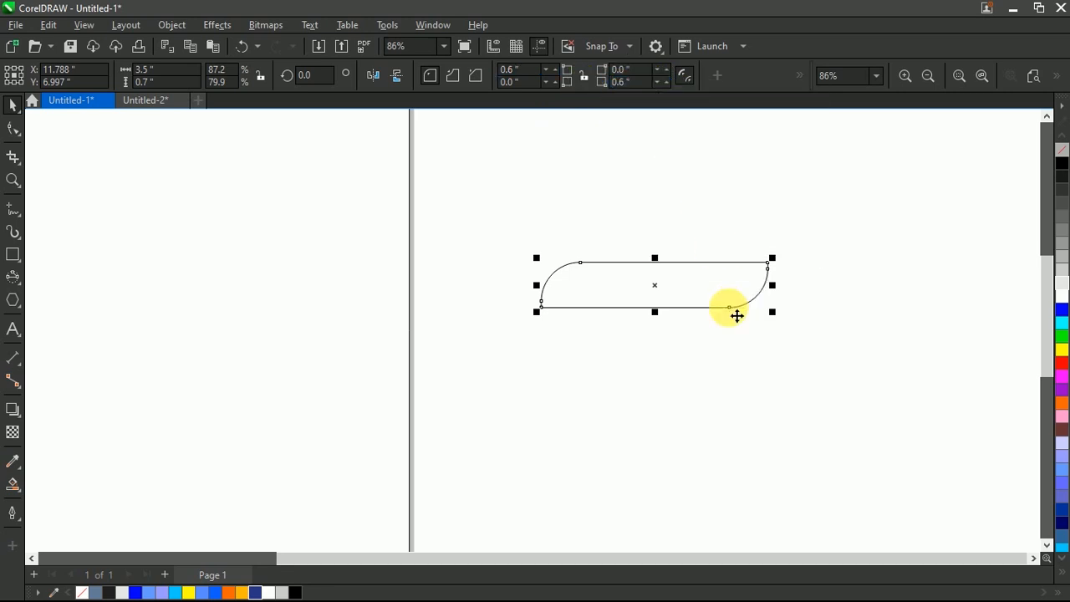
click(749, 276)
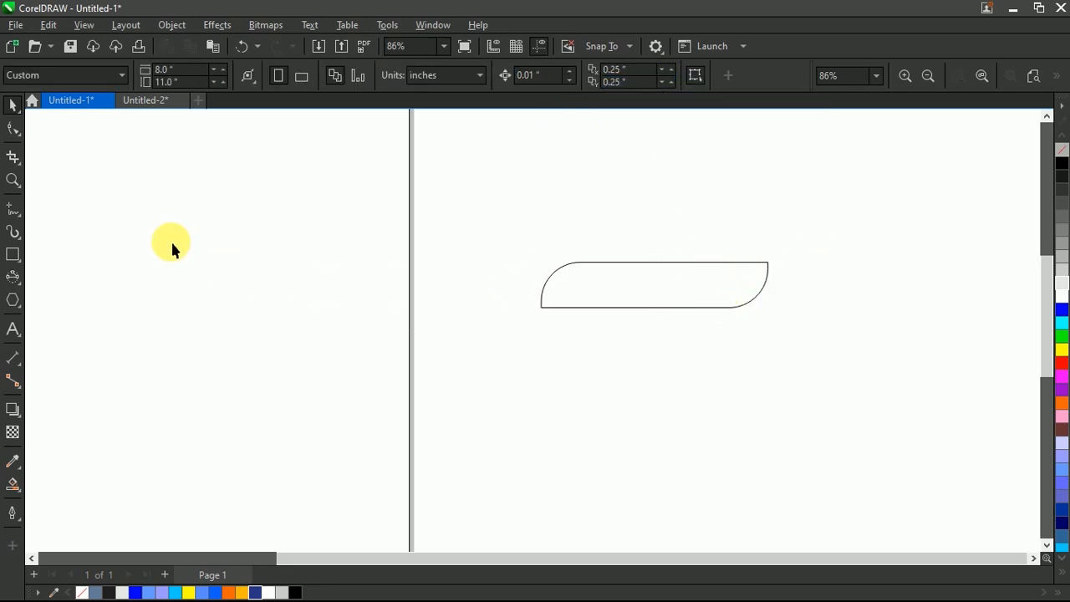
Draw a straight vertical line upward from the upper-right corner of the rounded rectangle
click(23, 211)
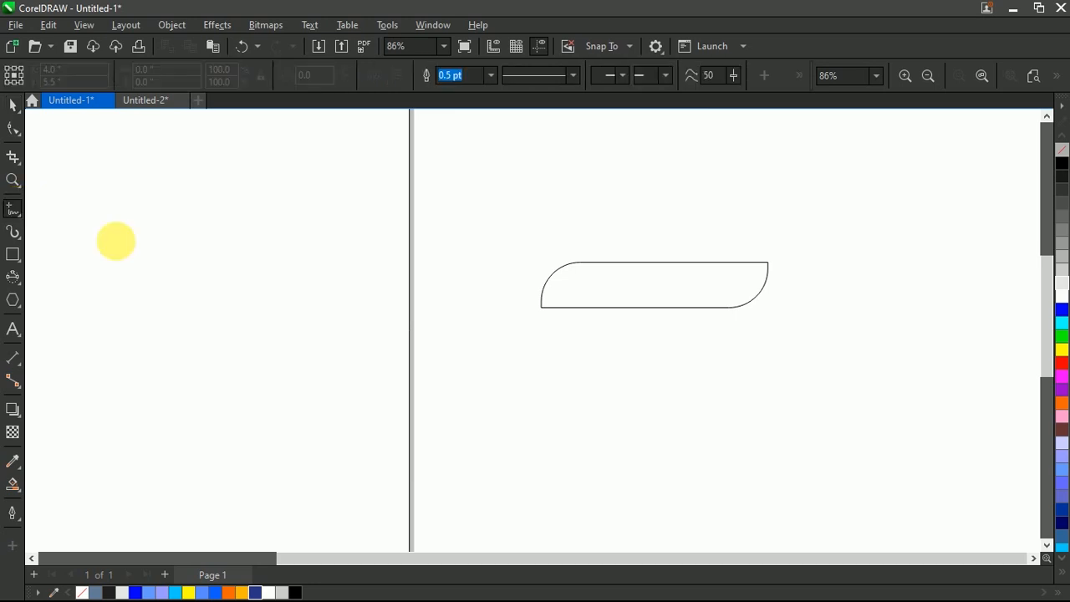
click(768, 269)
click(768, 178)
key(space)
click(883, 247)
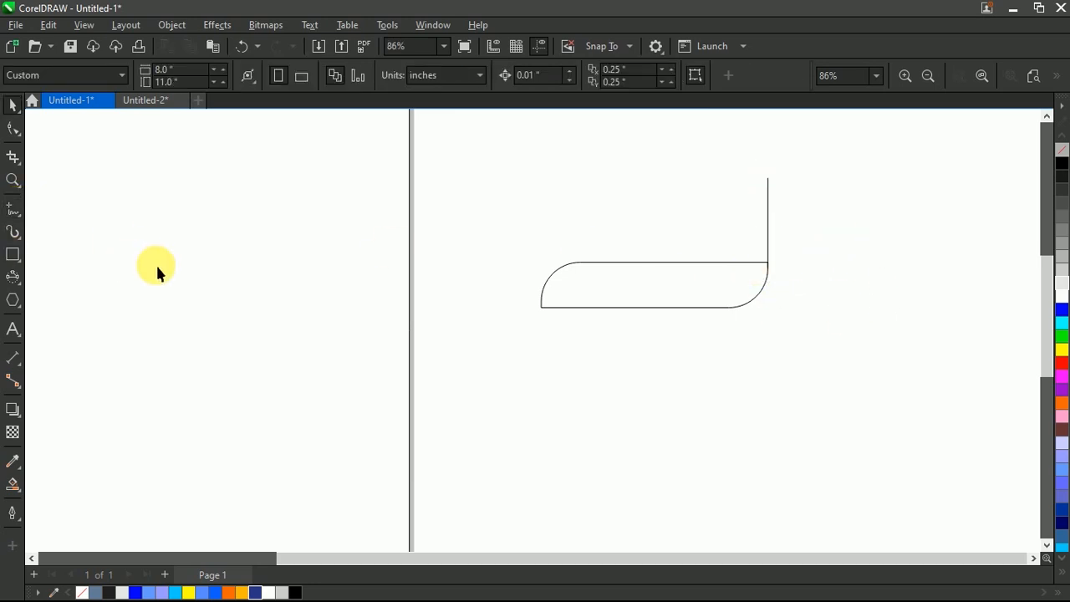
Draw a 3-point circle about 0.75 in across on the rectangle's upper edge and snap it against the vertical line
click(20, 281)
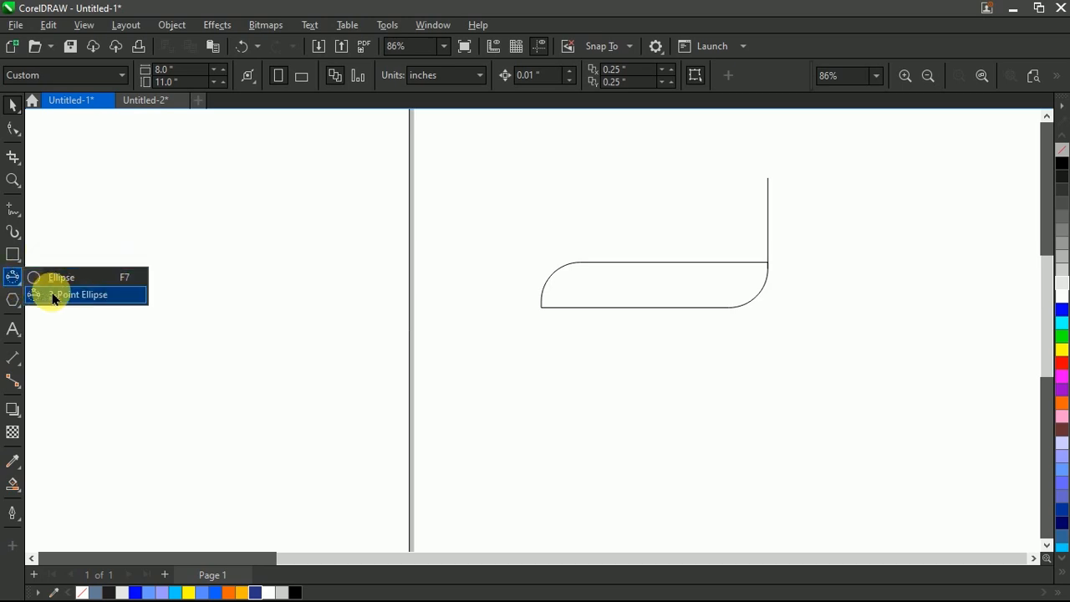
click(52, 294)
drag(717, 263, 724, 223)
ctrl+click(726, 224)
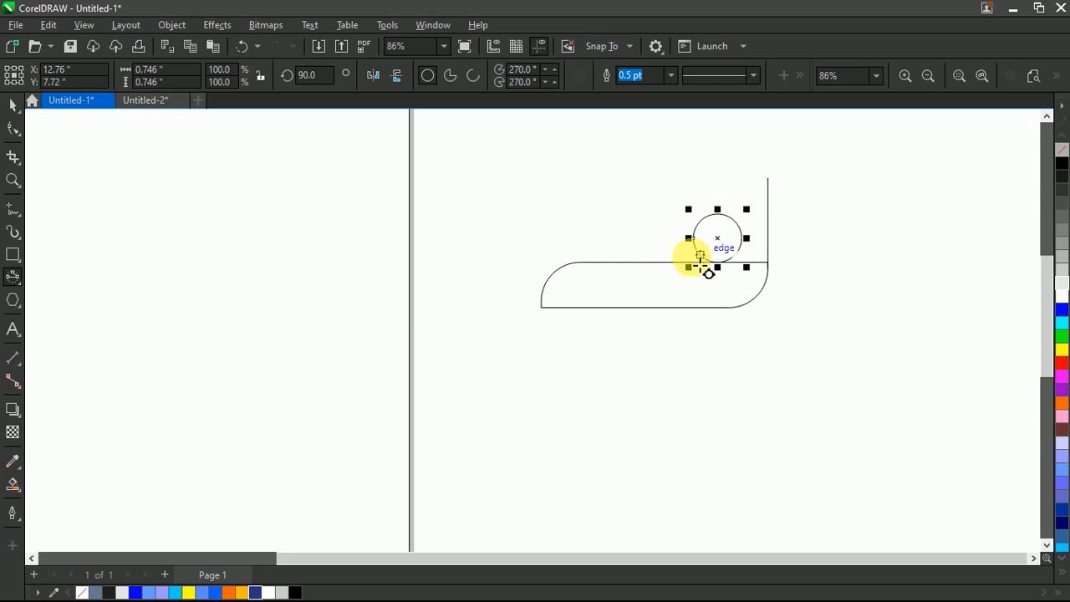
key(space)
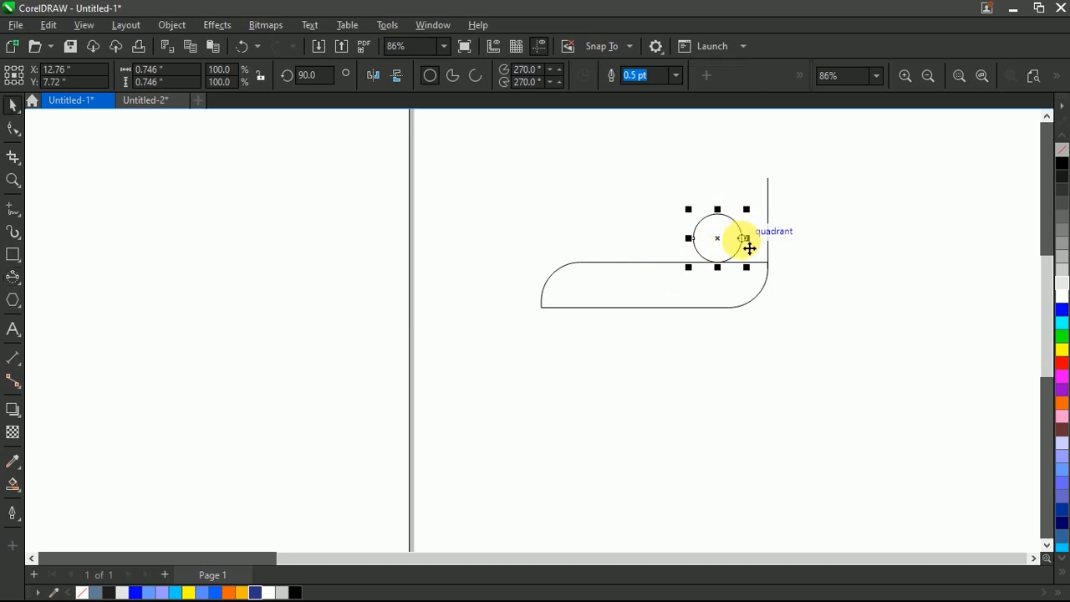
drag(767, 241, 768, 239)
click(809, 233)
scroll(765, 246, down, 3)
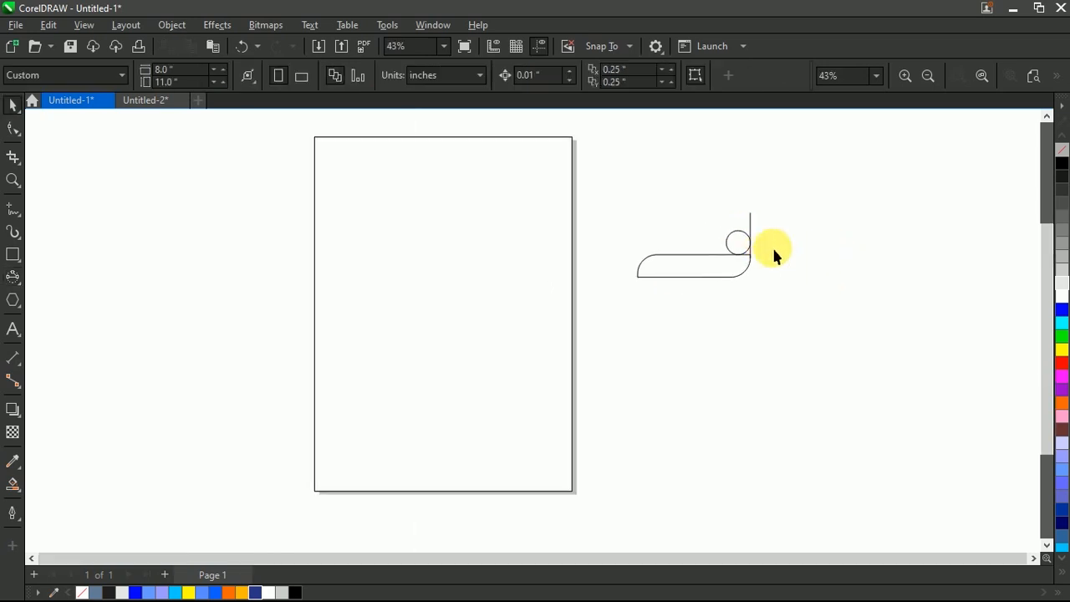
Enlarge the circle to about 0.86 in, keeping it against the vertical line and the rectangle's upper edge
scroll(767, 247, up, 6)
click(653, 232)
drag(562, 160, 549, 148)
click(832, 251)
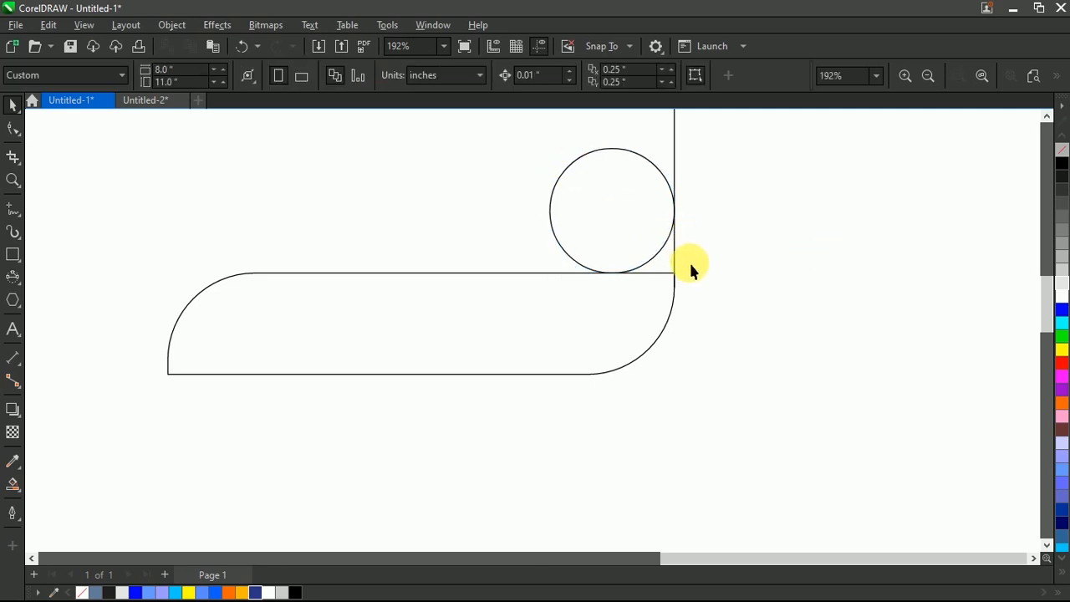
Smart Fill the gap between circle, line and rectangle, and the rectangle's body, with slate blue
click(13, 483)
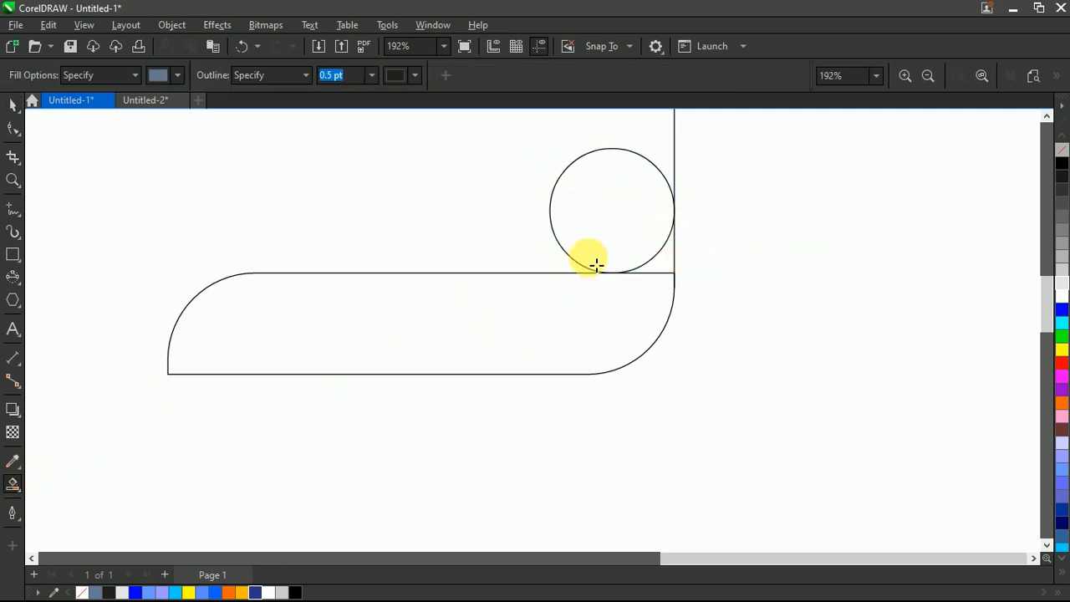
click(657, 266)
click(623, 315)
Move the construction circle off the shape, and delete both the circle and the vertical line
scroll(693, 320, down, 3)
key(space)
drag(732, 224, 740, 230)
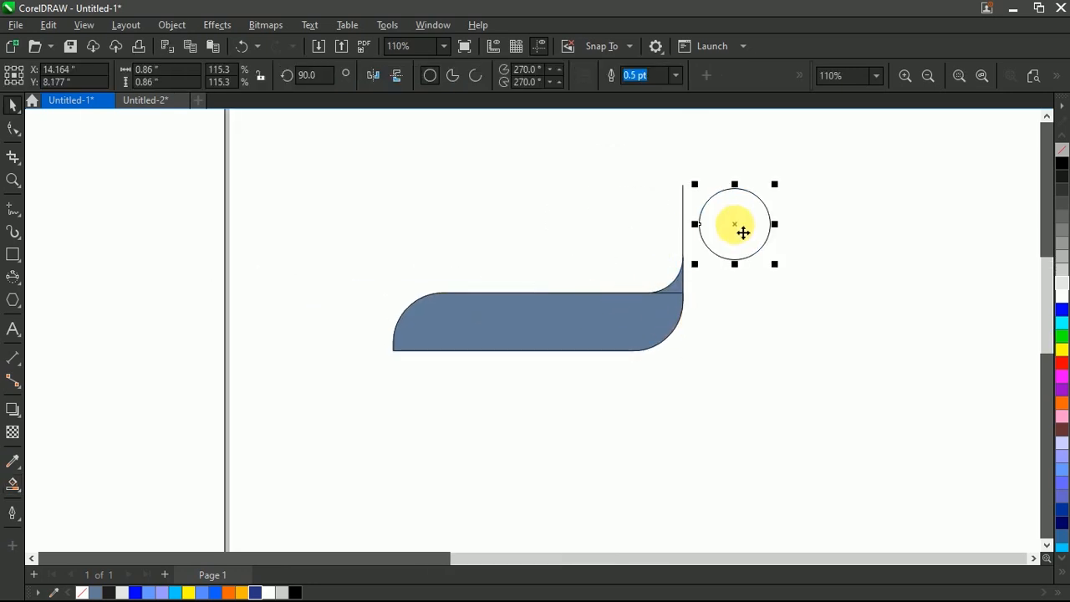
right_click(743, 232)
click(761, 243)
click(683, 226)
key(Delete)
Duplicate the small curved corner piece below the body's left end and mirror the copy horizontally and vertically
click(650, 291)
drag(665, 301, 434, 396)
click(481, 426)
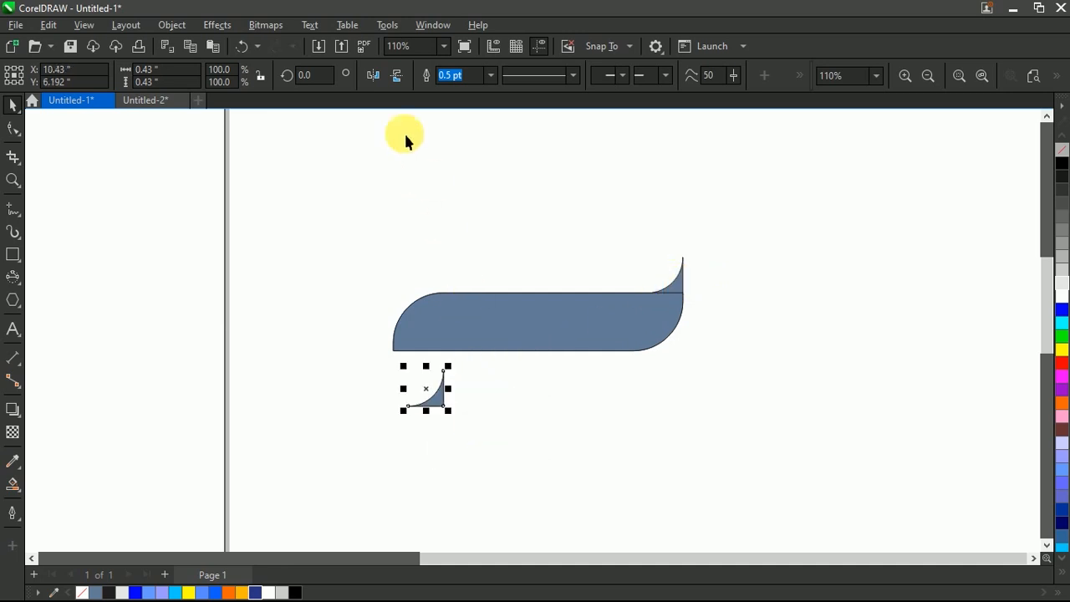
click(375, 74)
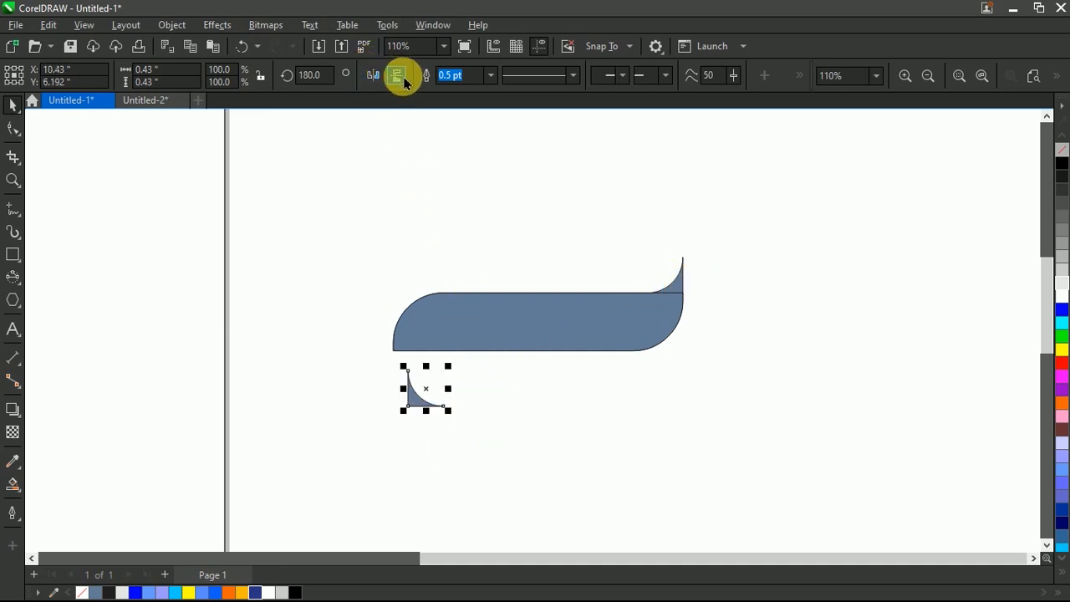
Snap the mirrored corner piece exactly onto the body's lower-left corner, flush with its lower edge
drag(410, 378, 393, 352)
click(532, 245)
scroll(707, 289, down, 2)
scroll(675, 310, up, 3)
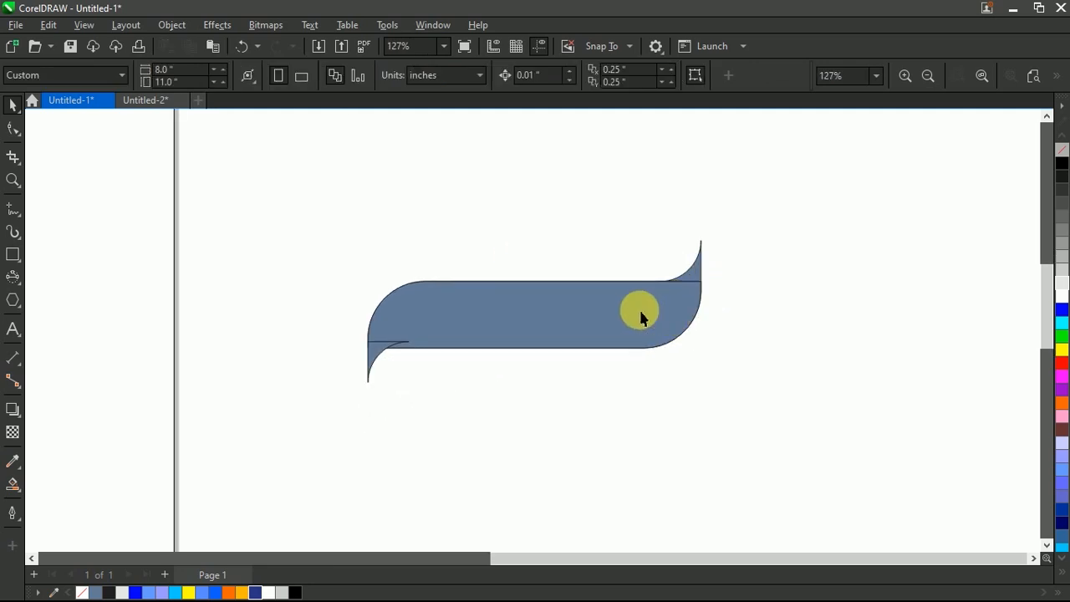
click(382, 348)
scroll(380, 349, up, 2)
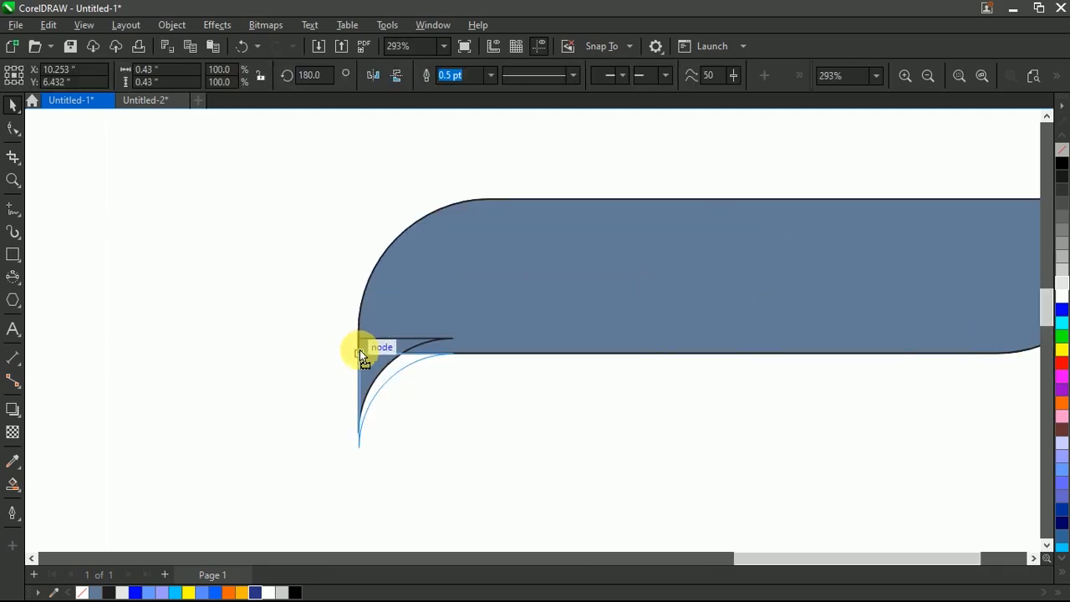
drag(360, 350, 359, 350)
click(410, 375)
scroll(420, 348, down, 3)
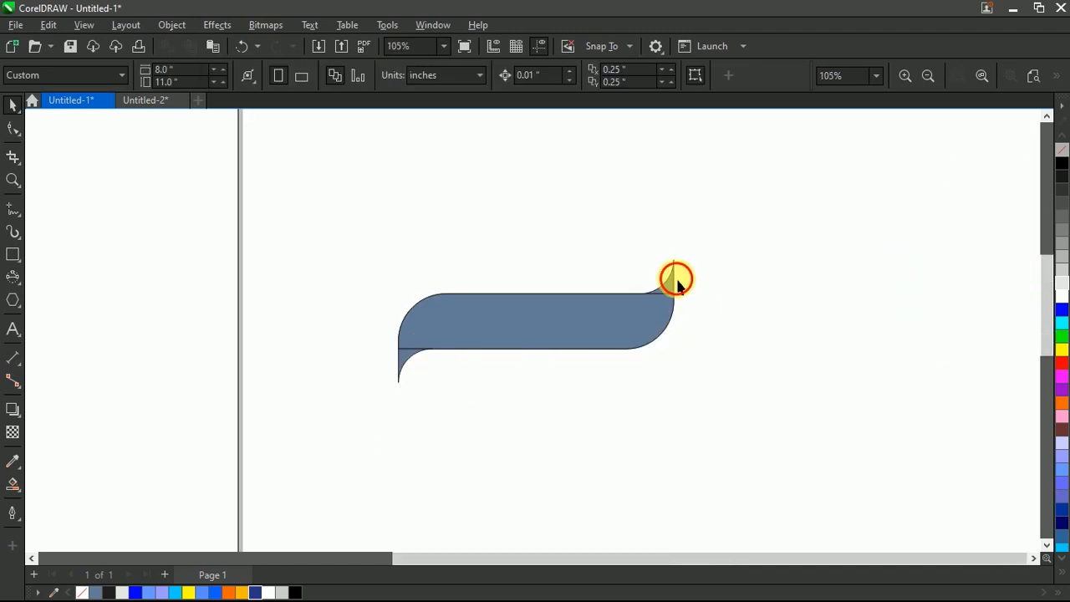
Weld the upper-right and lower-left curved pieces to the body to form a single ribbon shape
click(669, 285)
shift+click(633, 319)
click(454, 75)
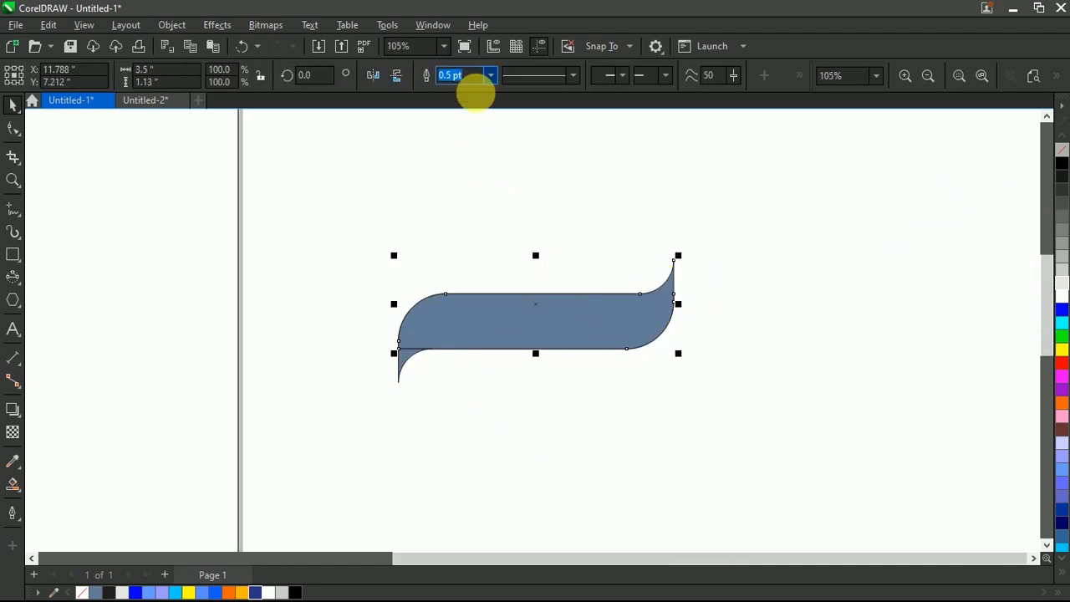
click(399, 378)
shift+click(477, 339)
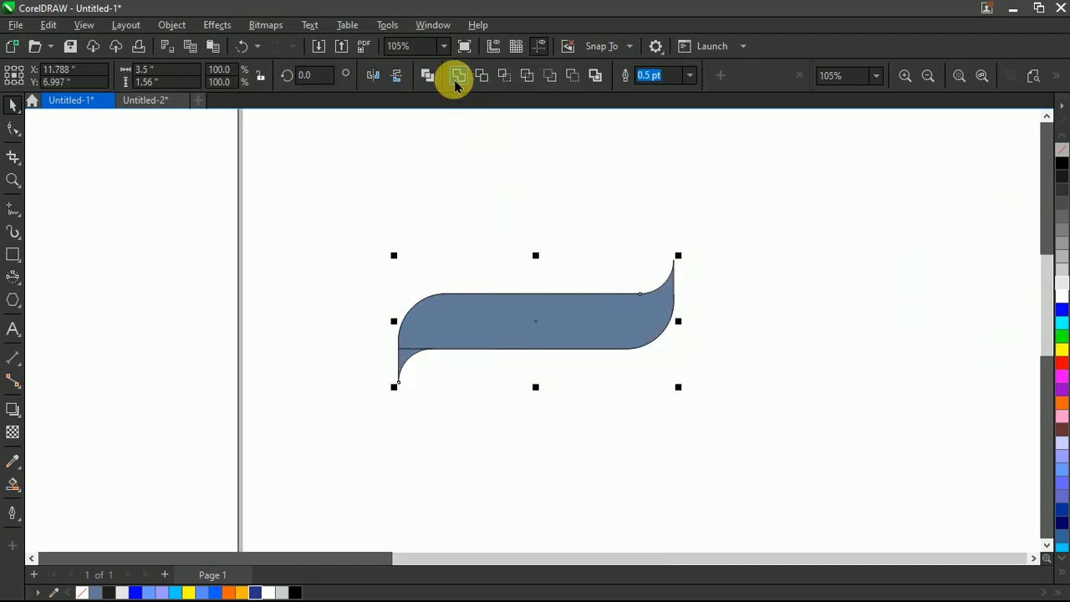
click(449, 77)
click(517, 263)
scroll(524, 270, down, 1)
scroll(582, 306, up, 1)
Remove the outline from the welded ribbon shape
click(616, 299)
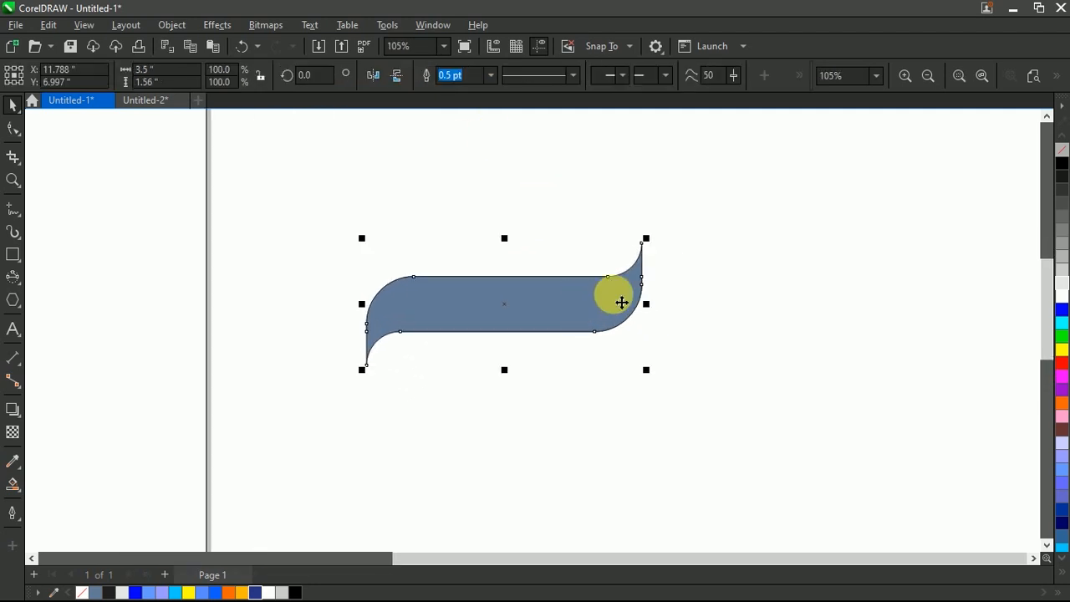
right_click(1061, 143)
click(1052, 144)
click(707, 274)
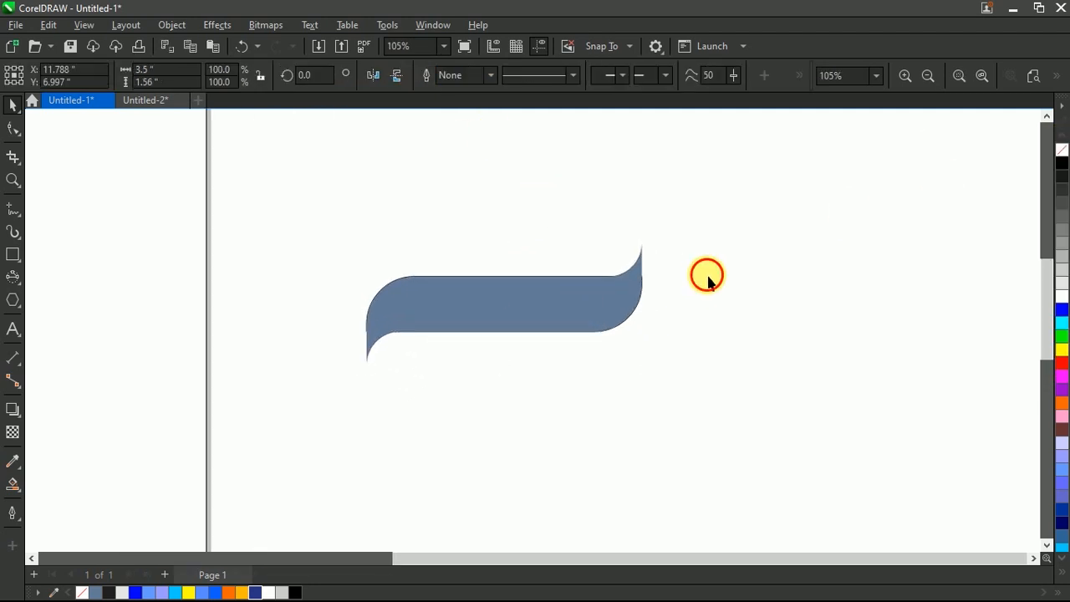
Stretch the ribbon shape to about 1.94 in high and delete the leftover rounded rectangle beneath it
drag(503, 302, 511, 371)
drag(512, 307, 527, 271)
drag(530, 330, 547, 281)
right_click(541, 277)
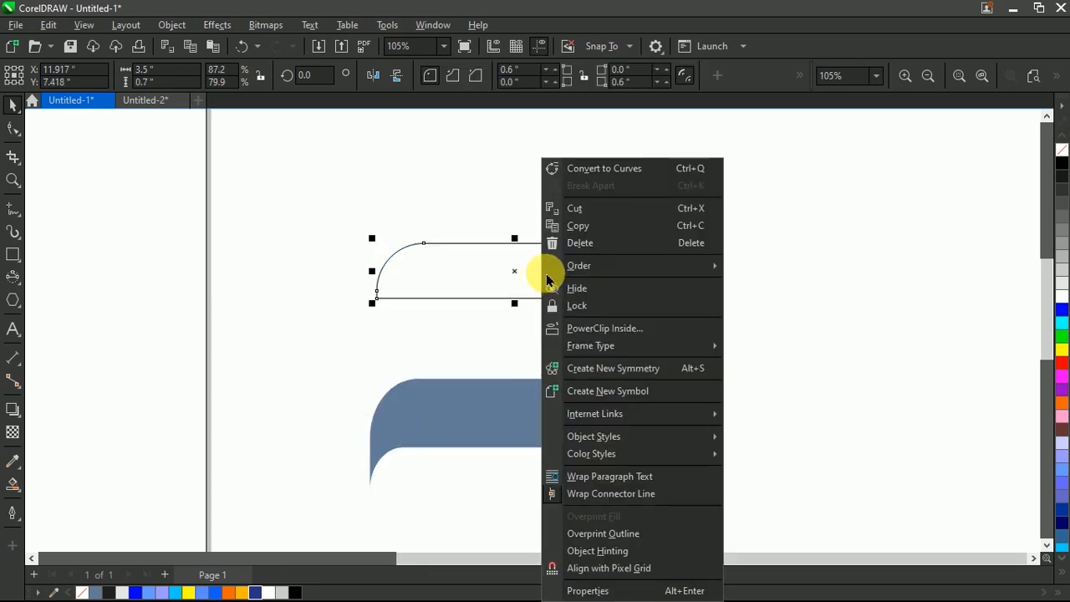
click(610, 244)
Move the ribbon back up and place an overlapping duplicate slightly below it
drag(497, 437, 527, 283)
scroll(501, 334, down, 1)
click(692, 284)
click(533, 280)
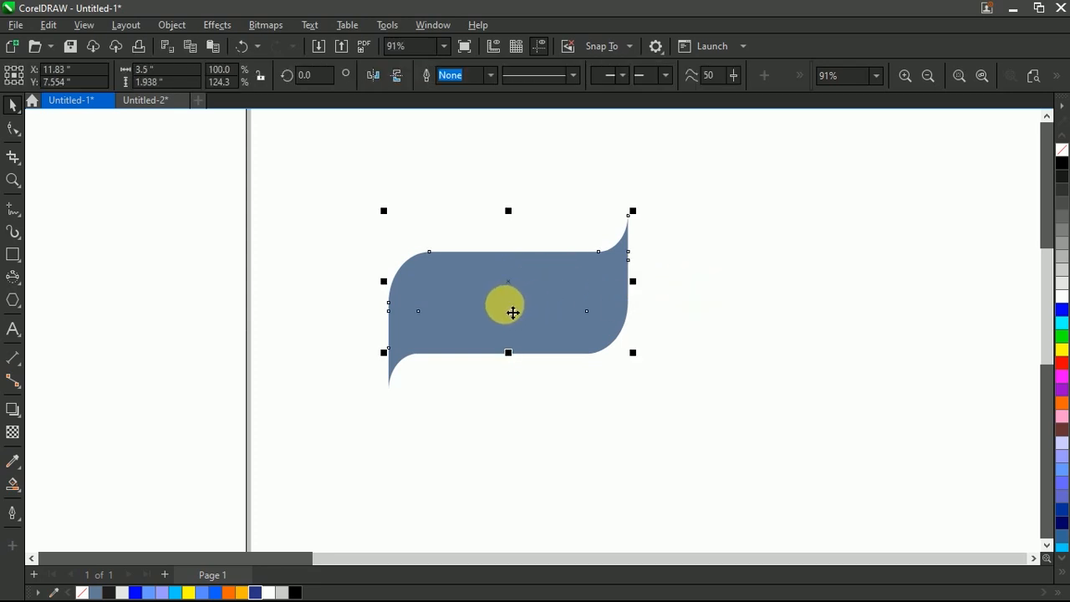
Apply a horizontal linear gradient across the upper ribbon from left to right, with light blue as its end colour
click(13, 484)
click(33, 484)
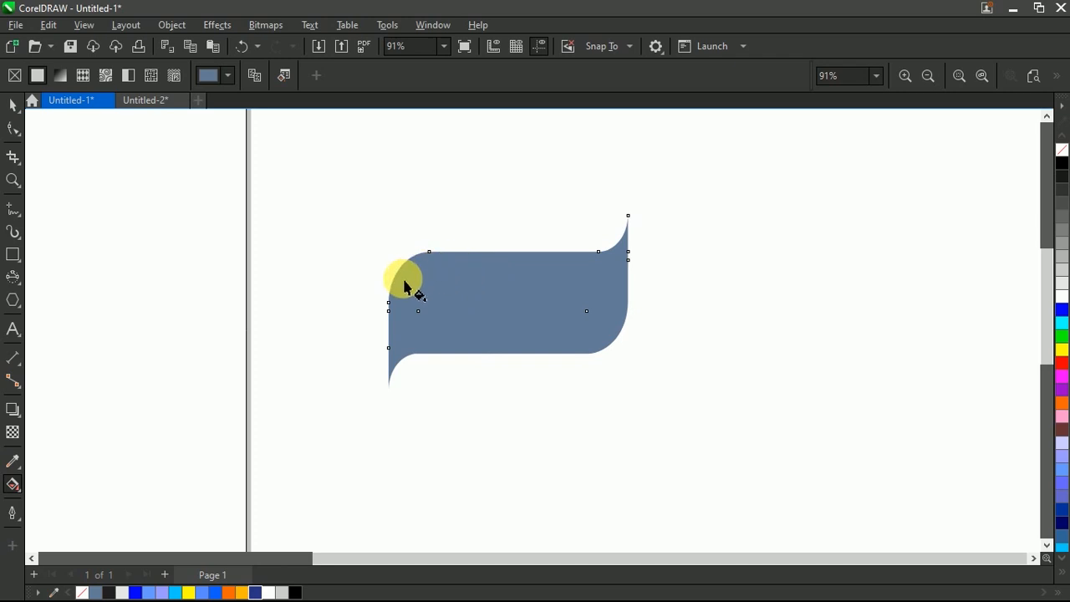
drag(390, 285, 627, 287)
click(1062, 470)
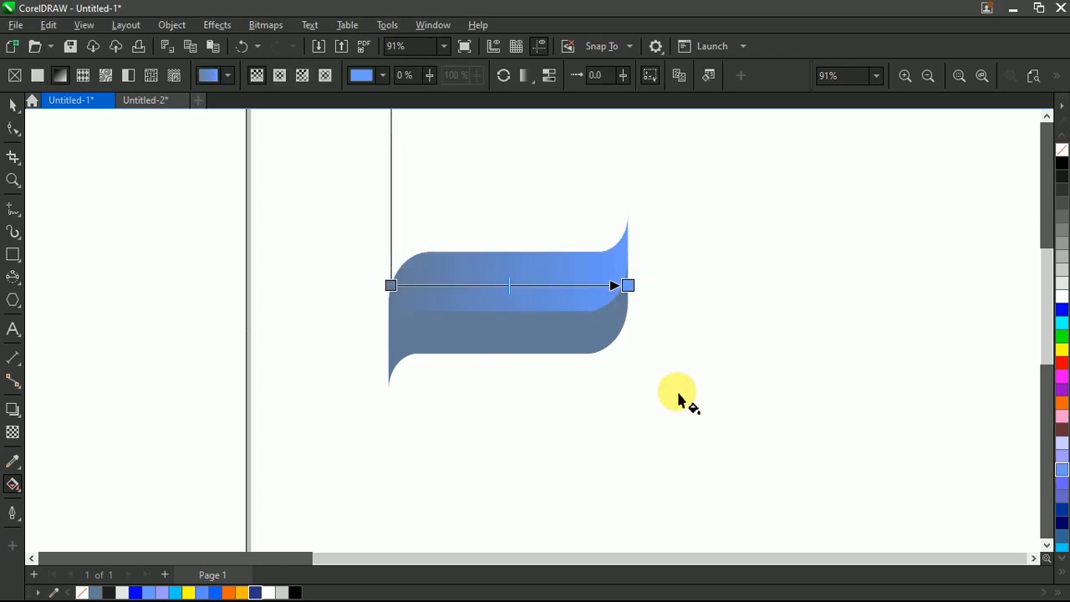
Change the start colour of the upper ribbon's gradient to a darker blue, #0852C9
click(391, 286)
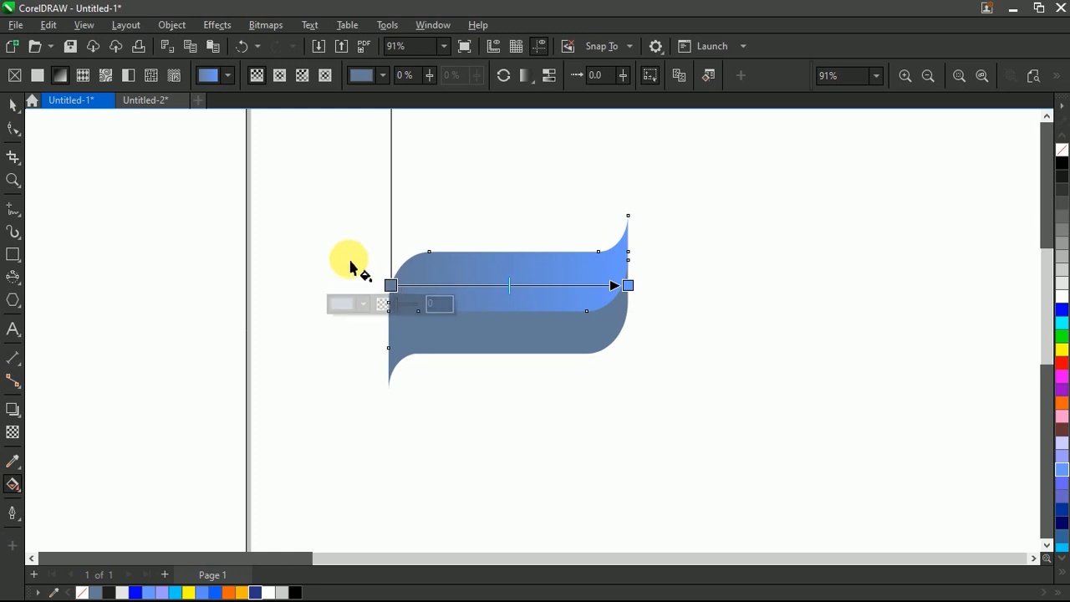
click(1061, 469)
click(390, 287)
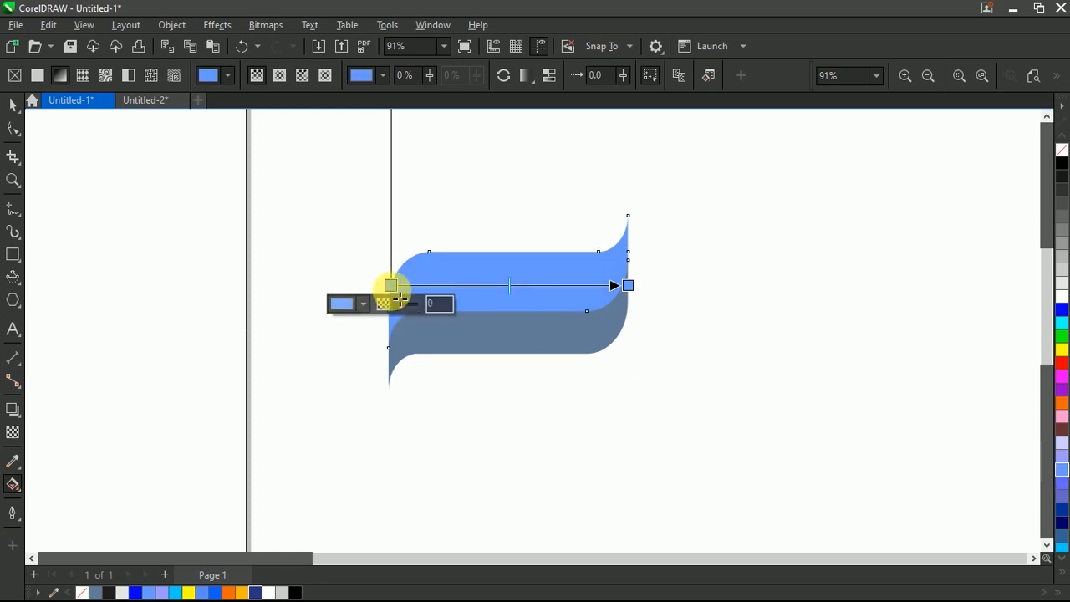
click(364, 304)
click(346, 335)
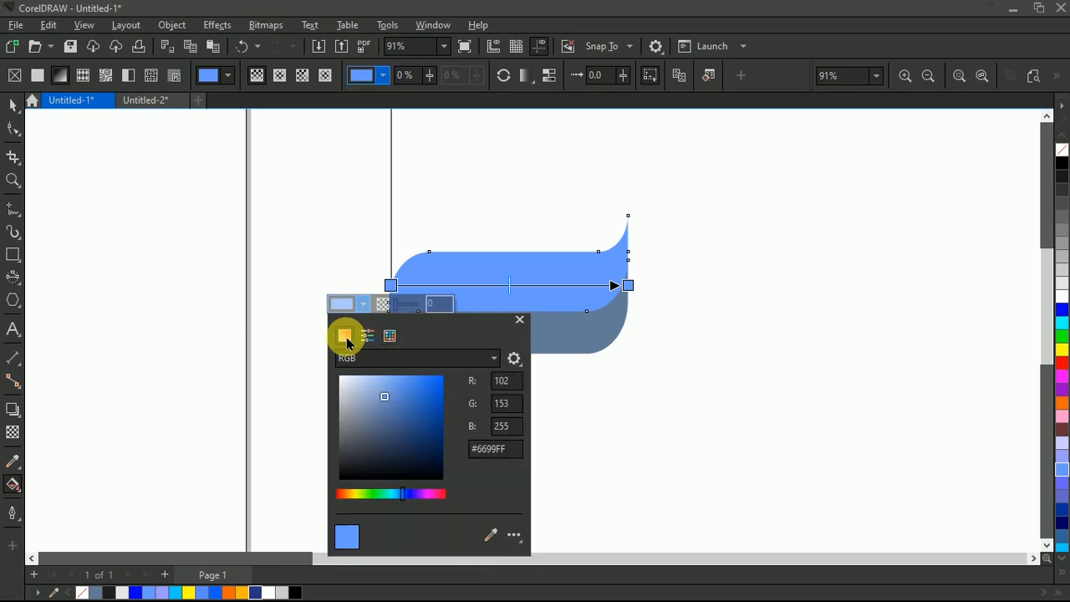
click(402, 396)
drag(406, 397, 439, 399)
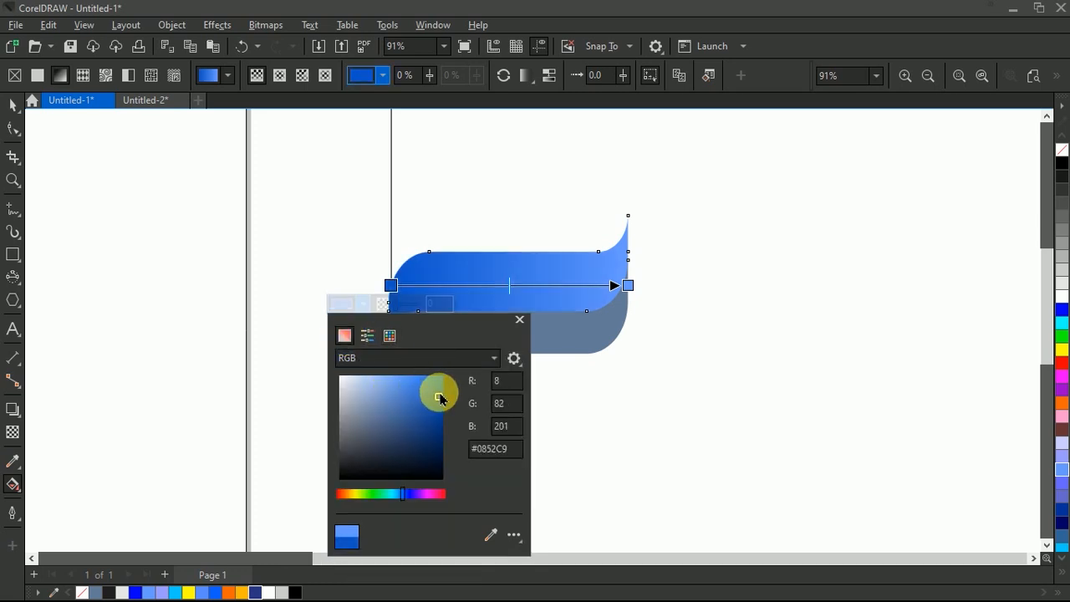
click(13, 105)
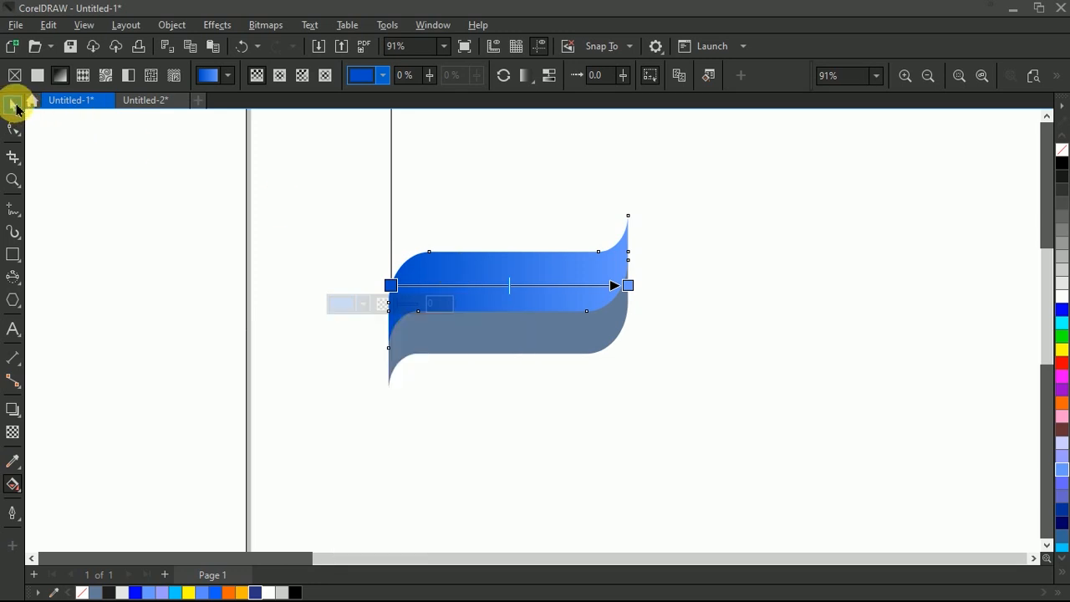
click(14, 104)
click(461, 179)
scroll(471, 221, down, 1)
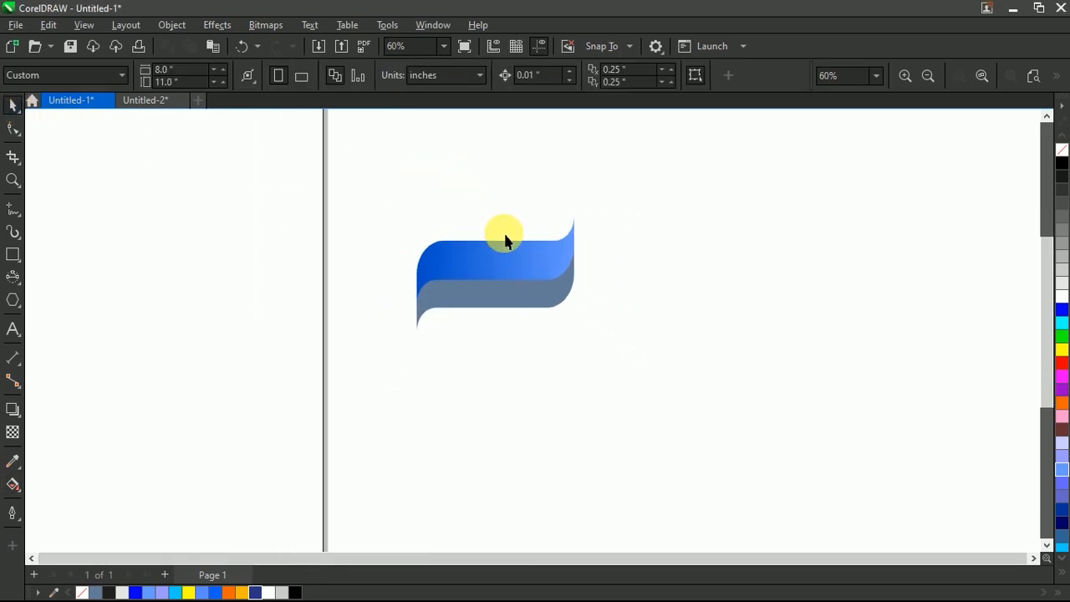
scroll(526, 243, up, 1)
Apply a horizontal linear gradient across the lower ribbon from left to right, with sky blue as its end colour
click(494, 313)
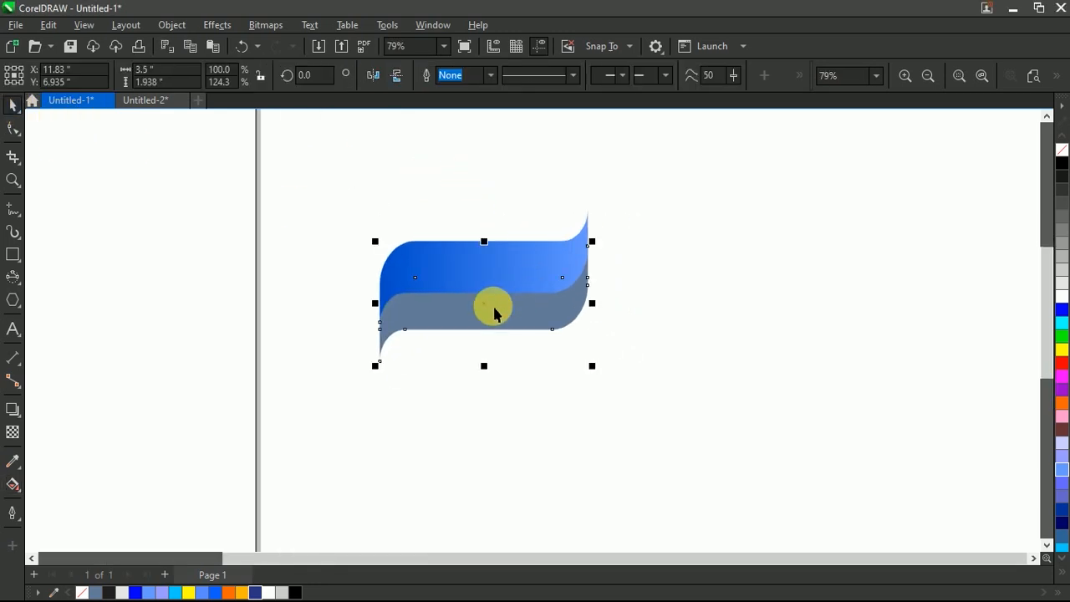
key(g)
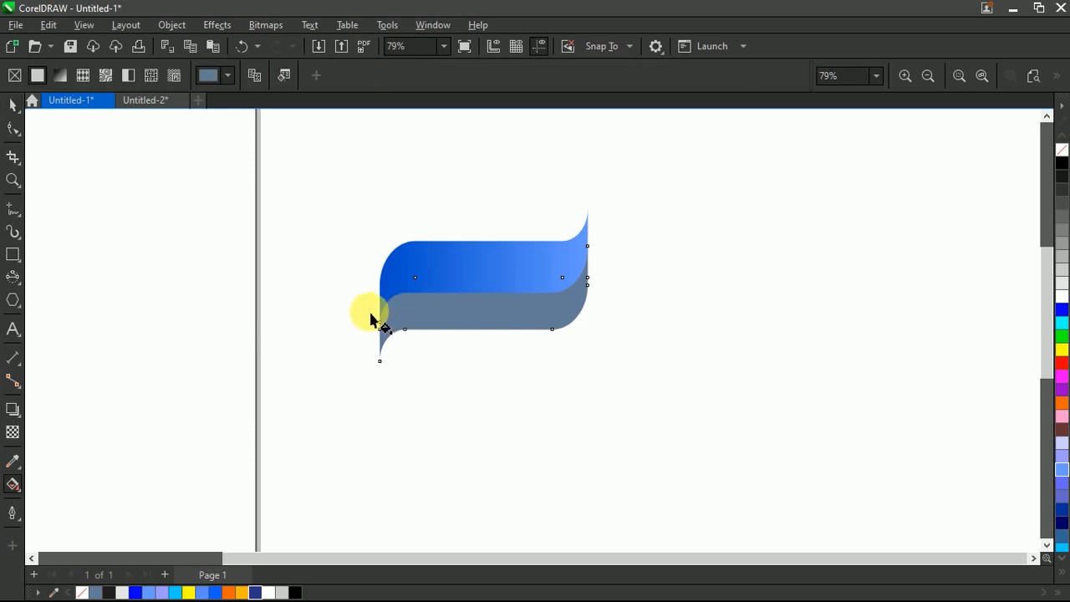
drag(378, 319, 577, 316)
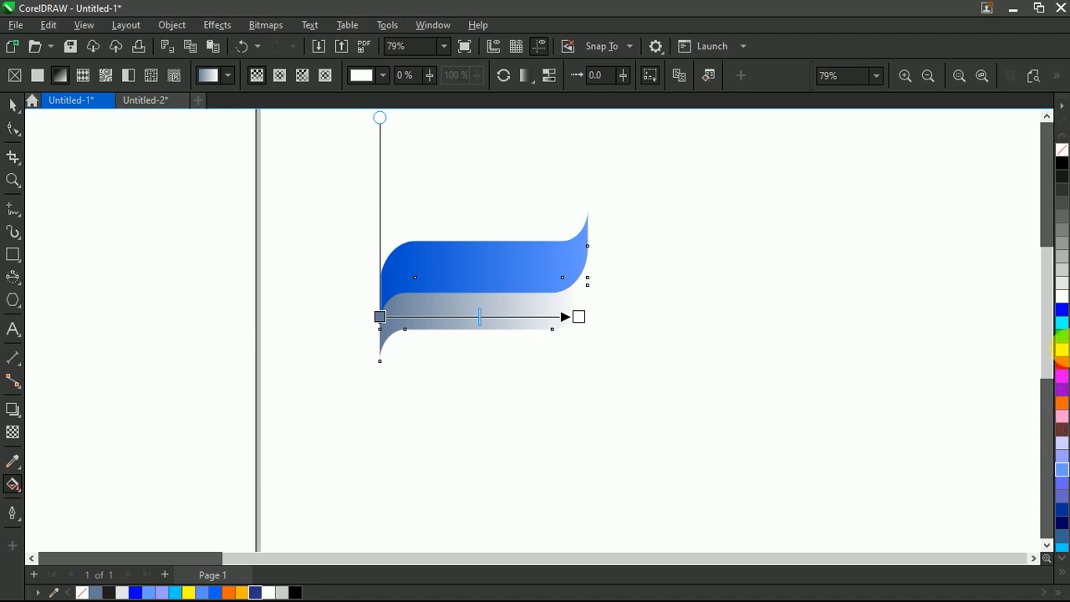
scroll(1061, 505, down, 1)
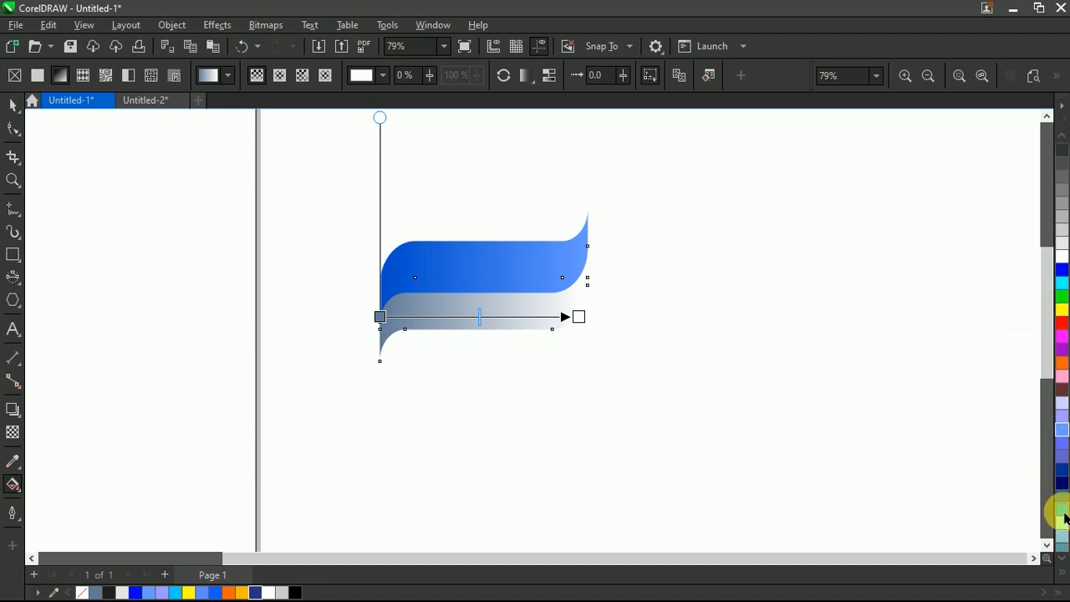
click(1064, 516)
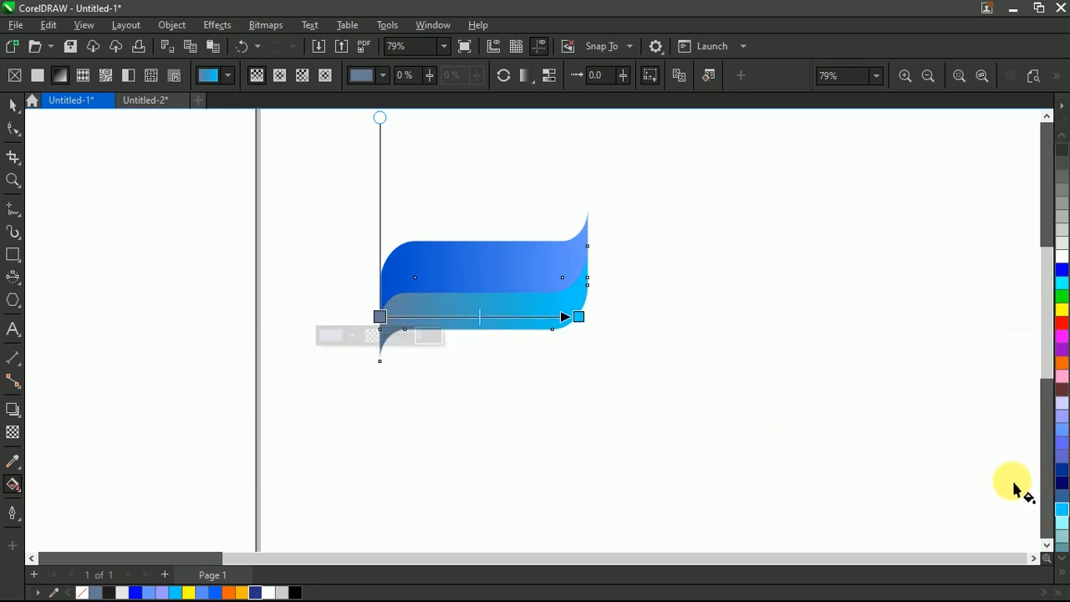
Set the start colour of the lower ribbon's gradient to sky blue and darken it to about #0281A1
click(1061, 510)
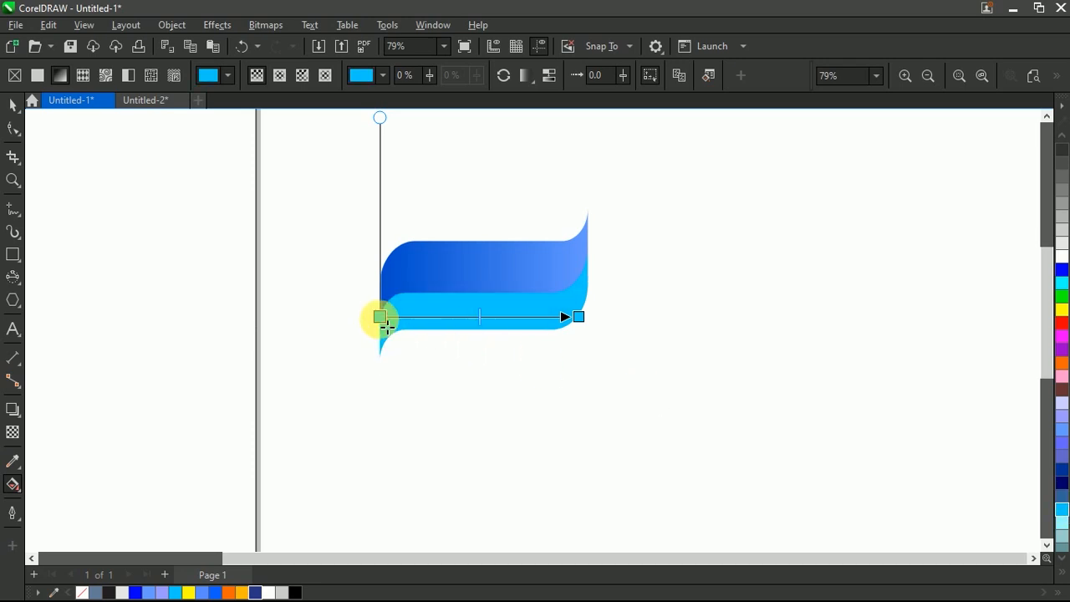
click(381, 316)
click(352, 334)
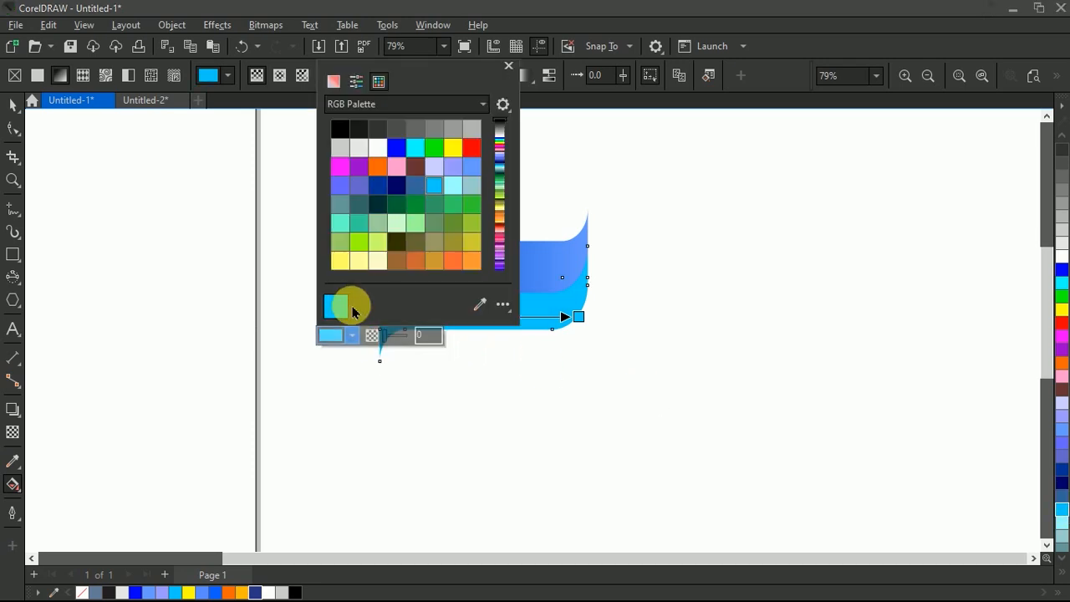
click(334, 81)
drag(434, 131, 434, 155)
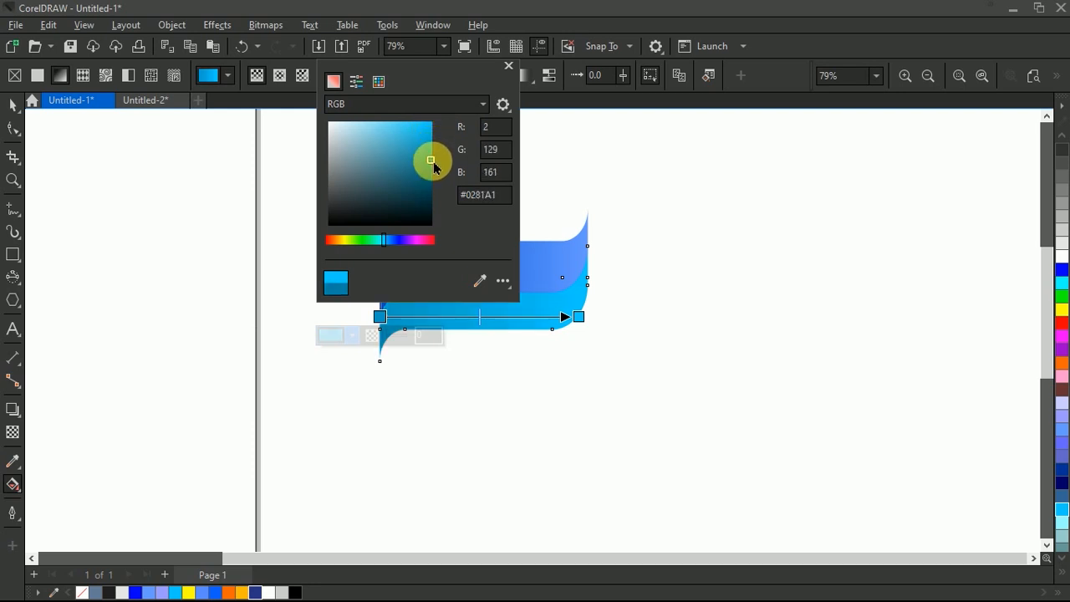
click(508, 66)
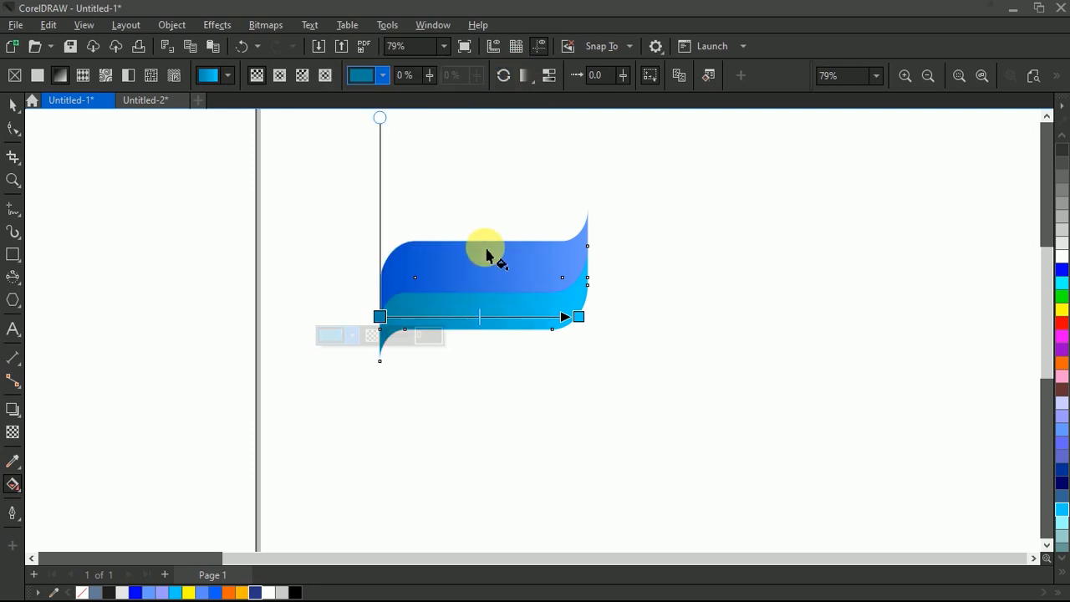
click(10, 105)
click(565, 185)
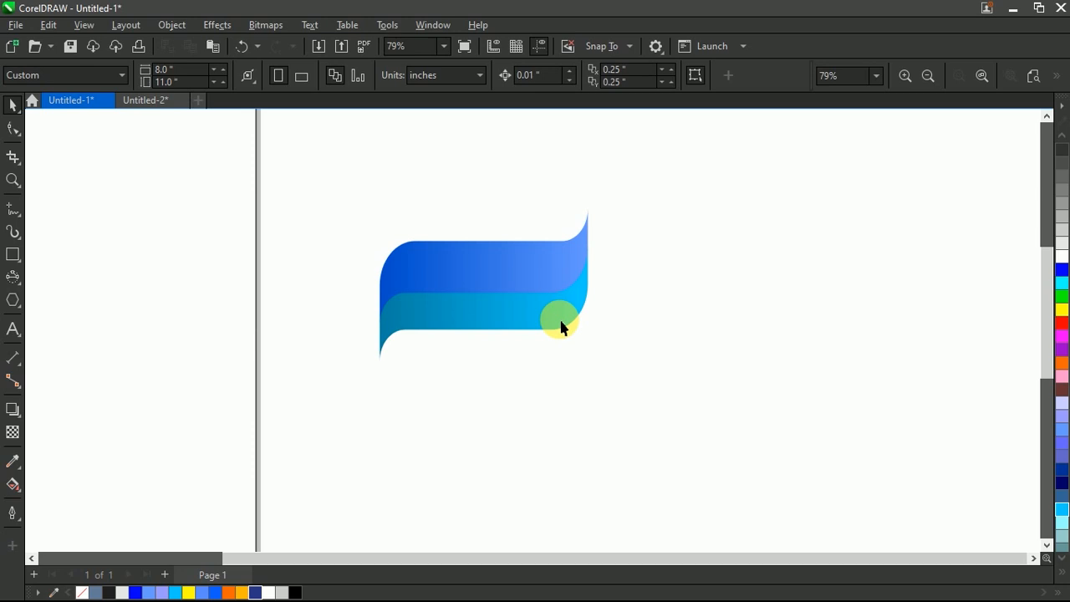
Group the upper and lower ribbons
drag(337, 386, 337, 386)
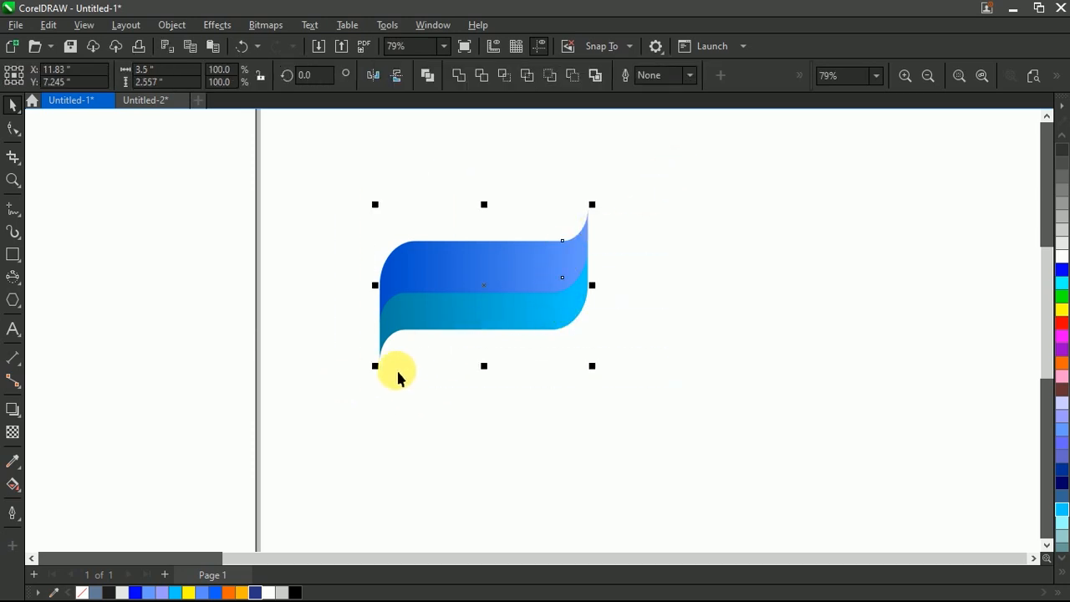
right_click(446, 300)
click(552, 225)
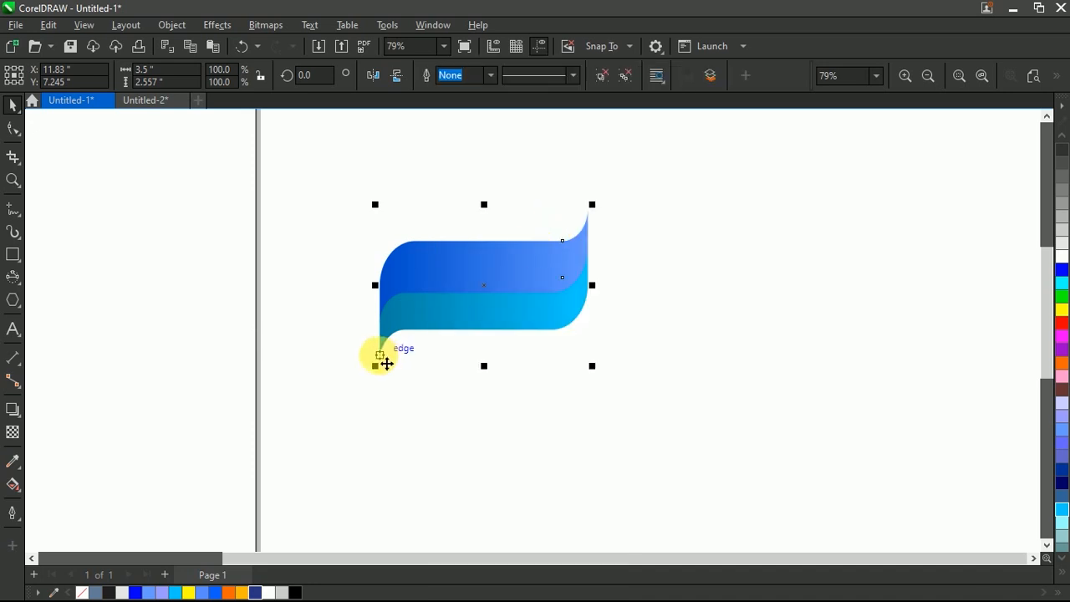
Duplicate the ribbon group up and to the right so the copy joins the original's right end
drag(381, 359, 590, 291)
scroll(514, 382, down, 2)
key(Escape)
scroll(542, 363, down, 1)
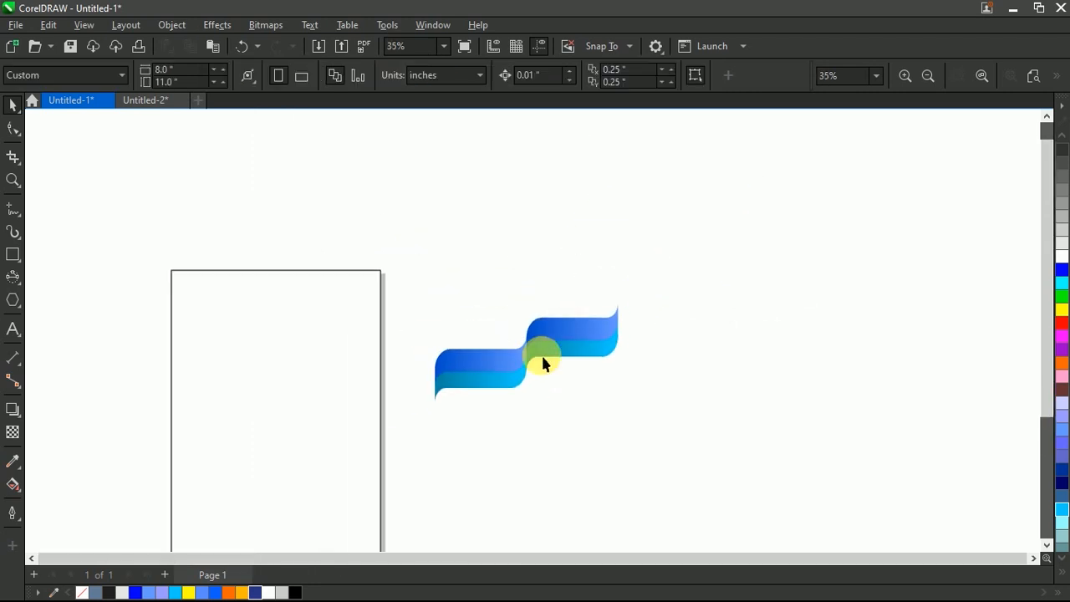
Recolour the upper ribbon of the right-hand copy with a gradient from amber orange to yellow
scroll(577, 299, up, 2)
click(578, 316)
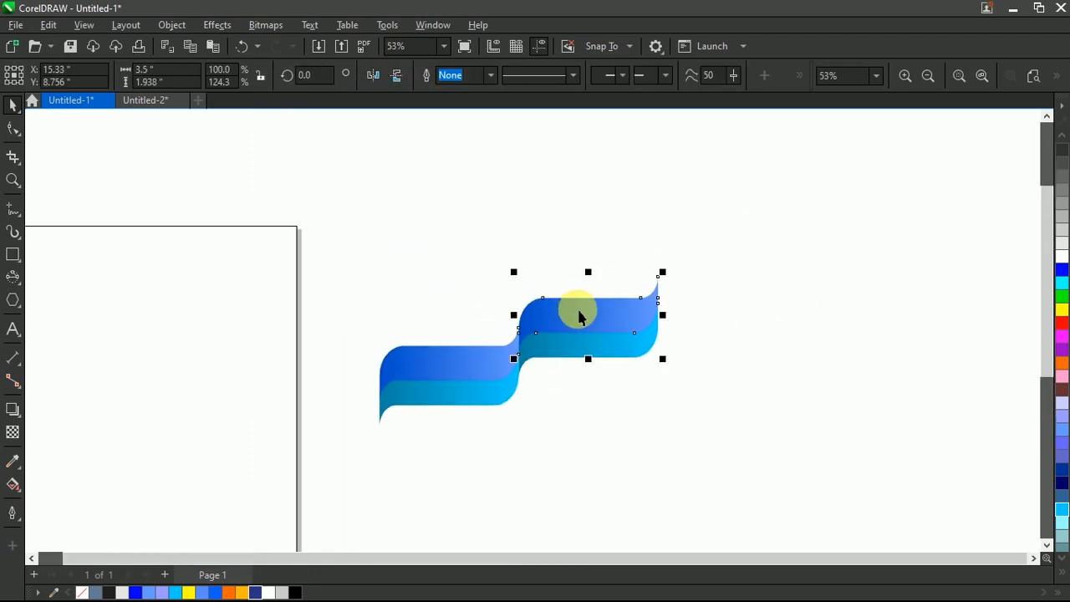
click(13, 485)
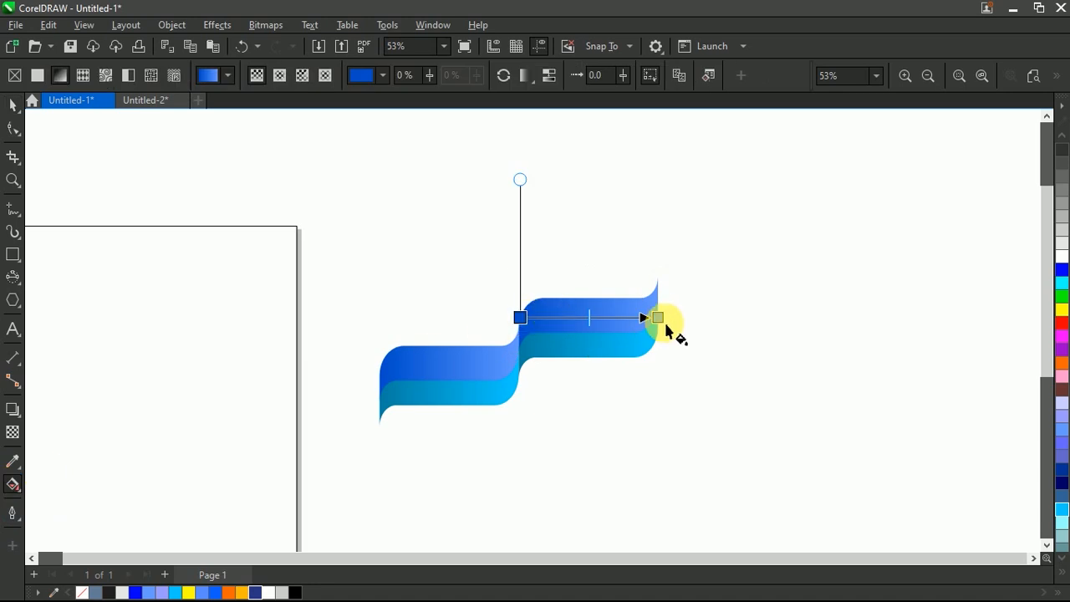
click(659, 317)
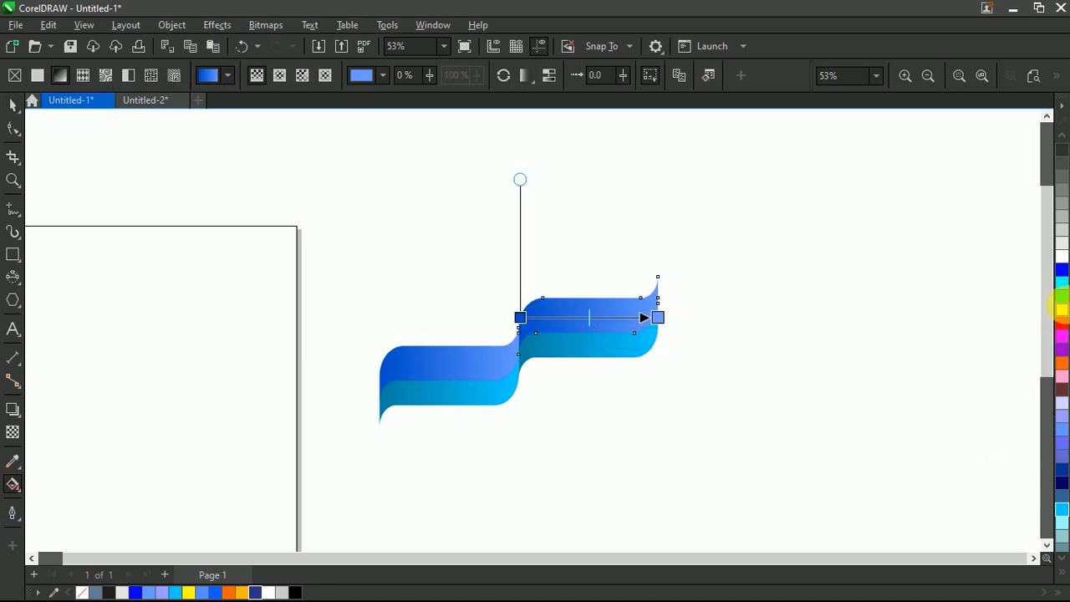
click(1062, 309)
click(519, 317)
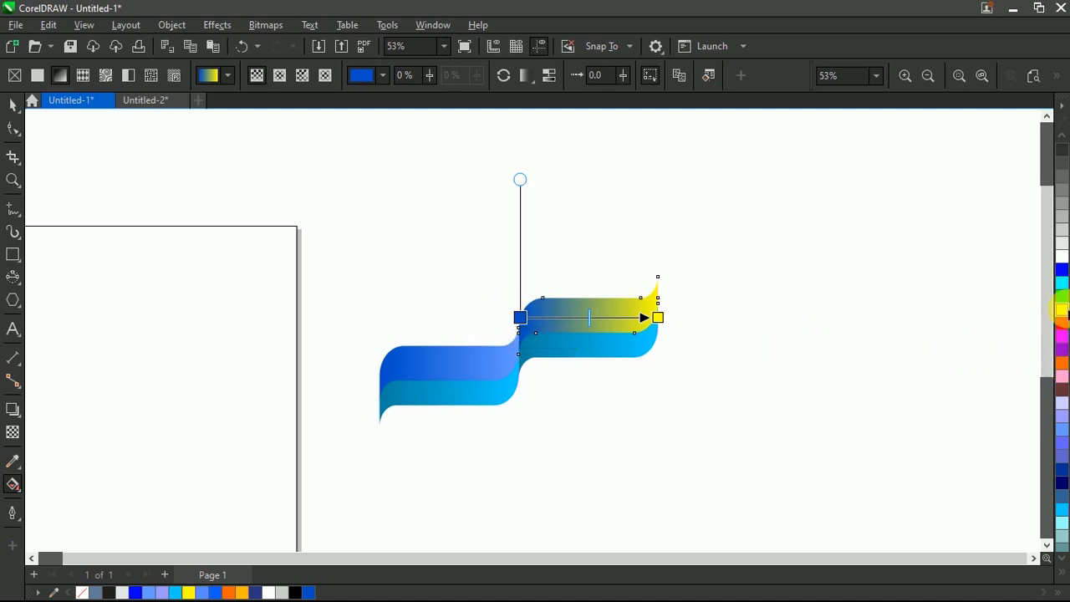
drag(1061, 310, 1020, 361)
click(14, 105)
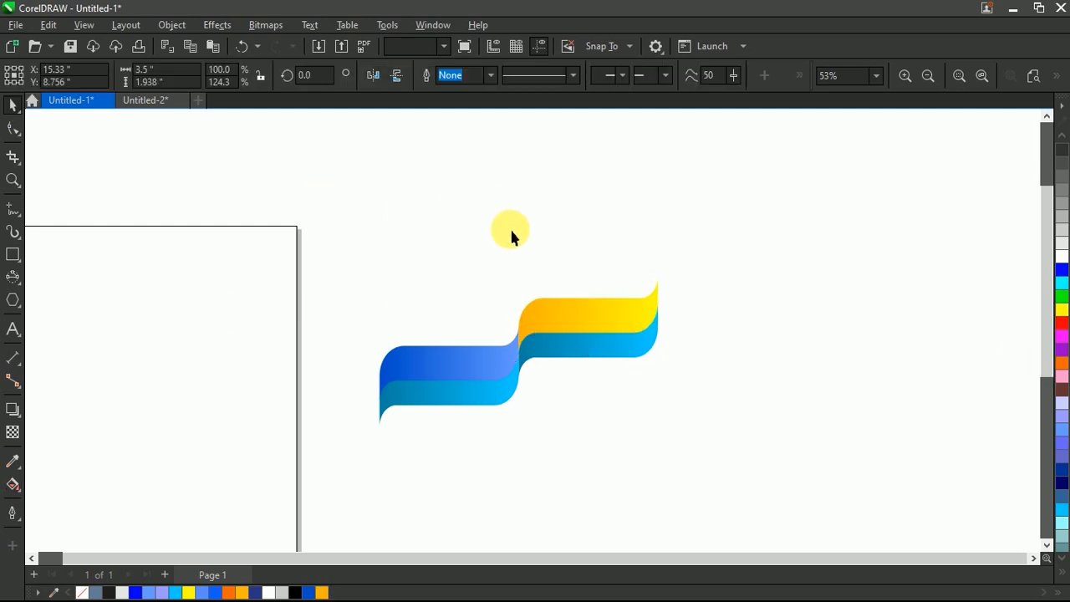
click(489, 209)
Group the blue segment and the orange-yellow segment together
scroll(571, 332, down, 2)
scroll(571, 332, up, 2)
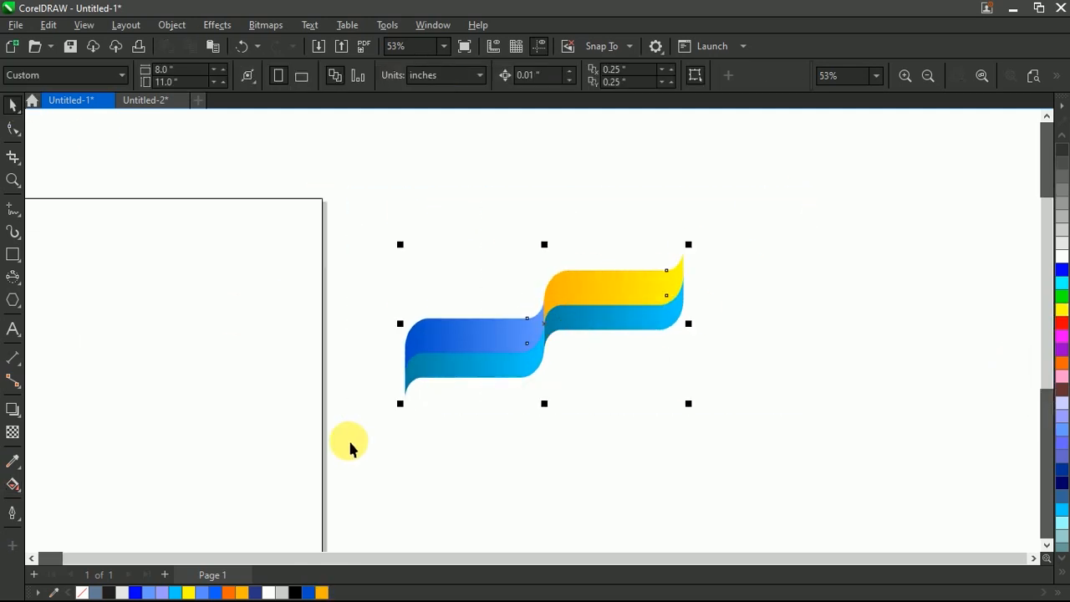
right_click(497, 365)
click(623, 227)
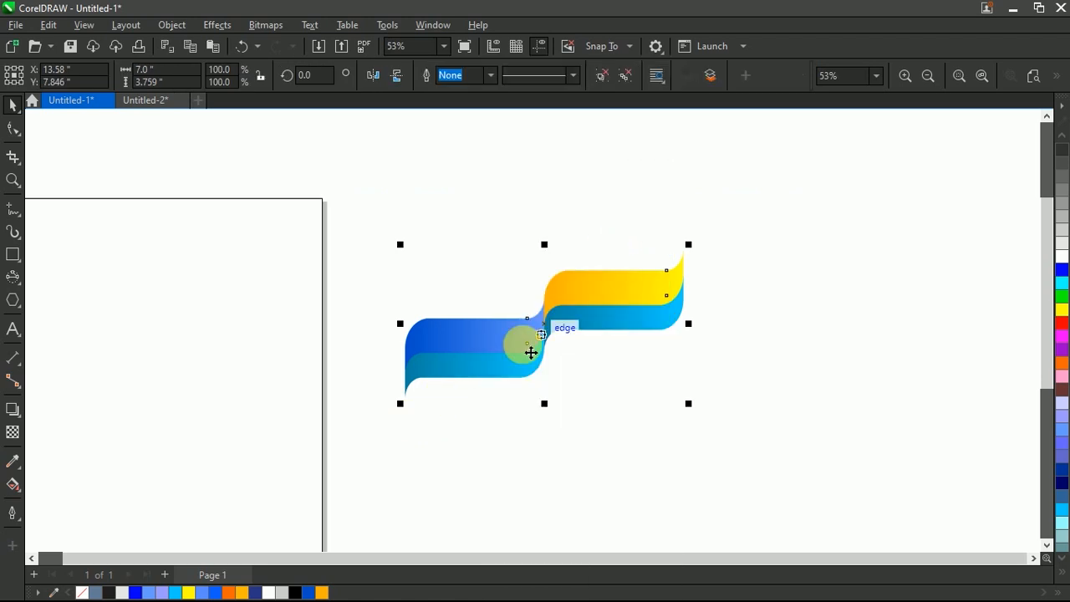
Duplicate the two-segment group end to end up to the right, repeating the duplication to make a band of six segments
drag(412, 404, 684, 305)
key(F3)
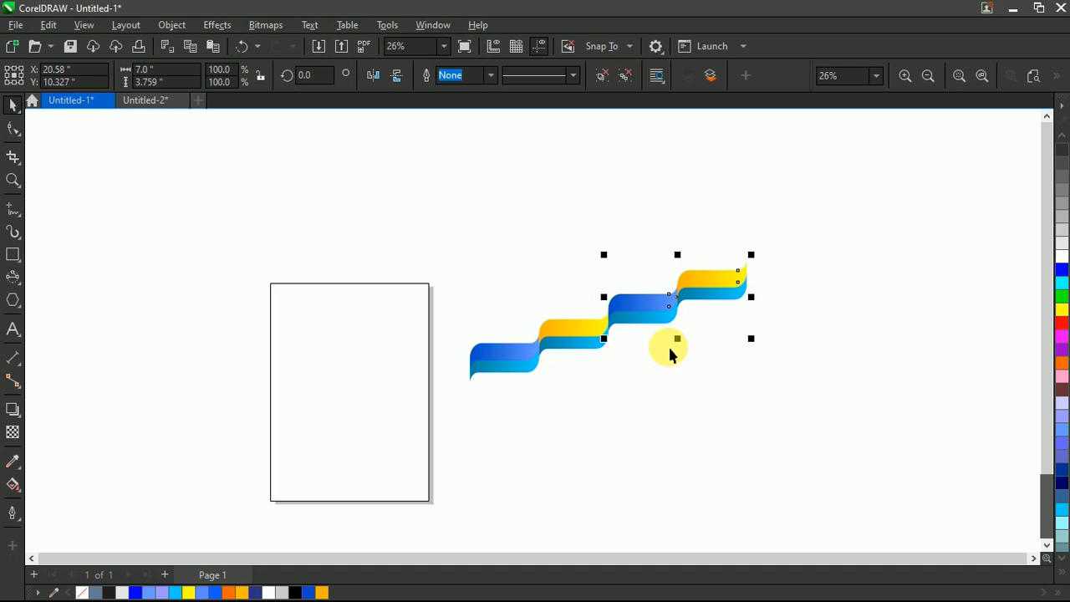
key(ctrl+r)
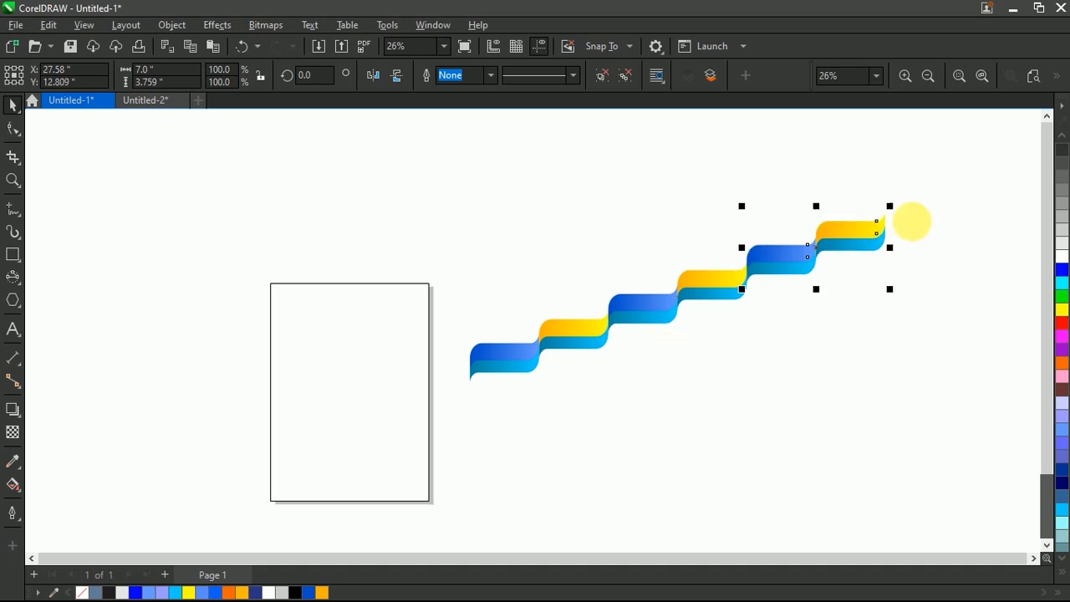
click(851, 264)
Group all six ribbon segments into one band
key(F3)
drag(528, 410, 530, 406)
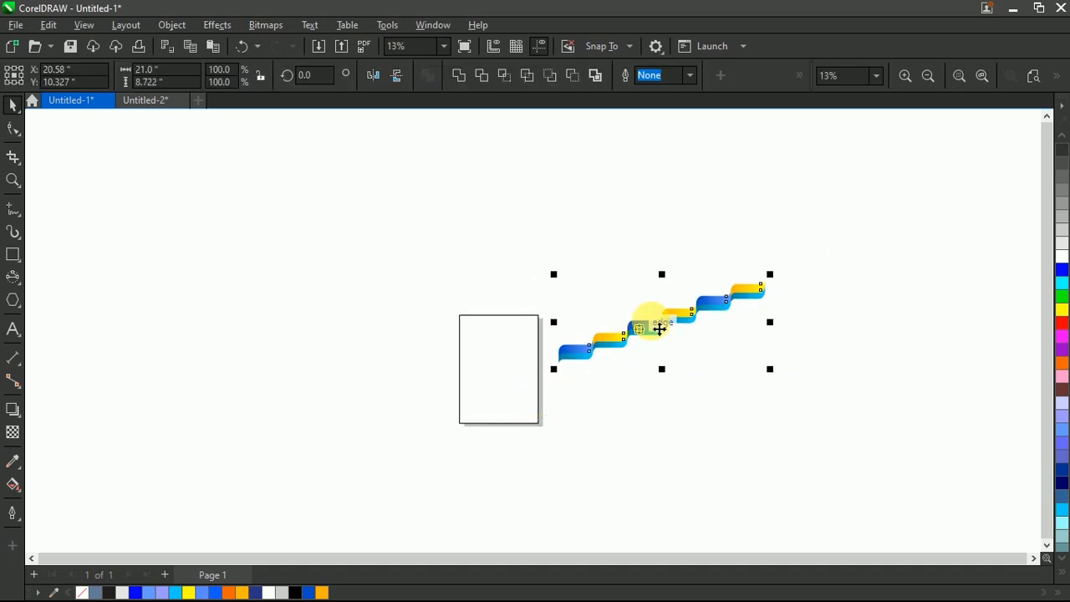
scroll(675, 316, up, 1)
right_click(660, 319)
click(783, 233)
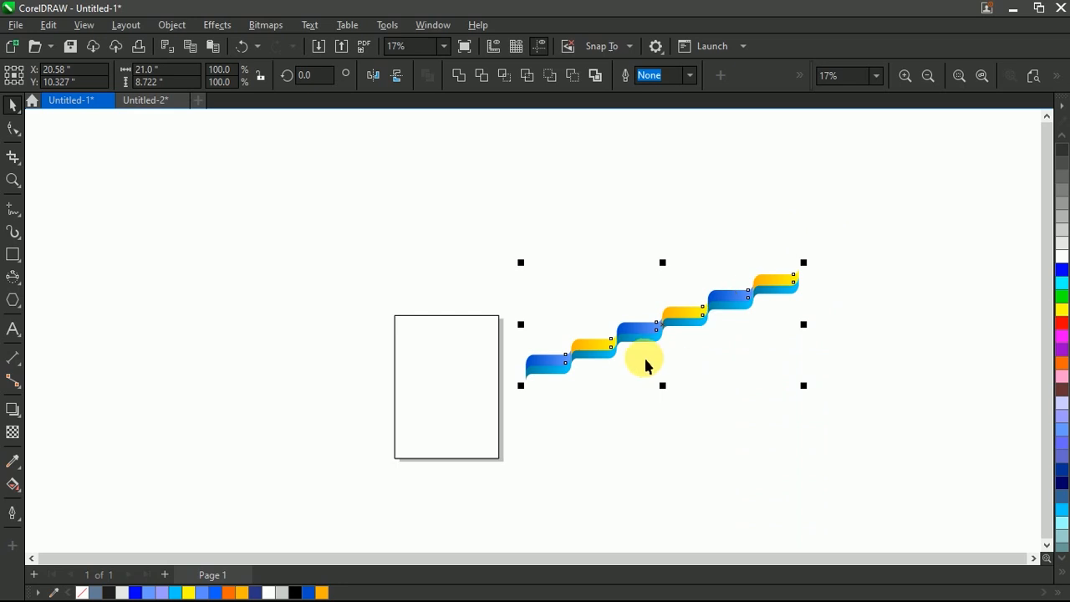
Rotate the grouped band to 315° so it slopes down to the right, and reposition it
scroll(644, 363, up, 1)
click(666, 323)
drag(869, 245, 861, 381)
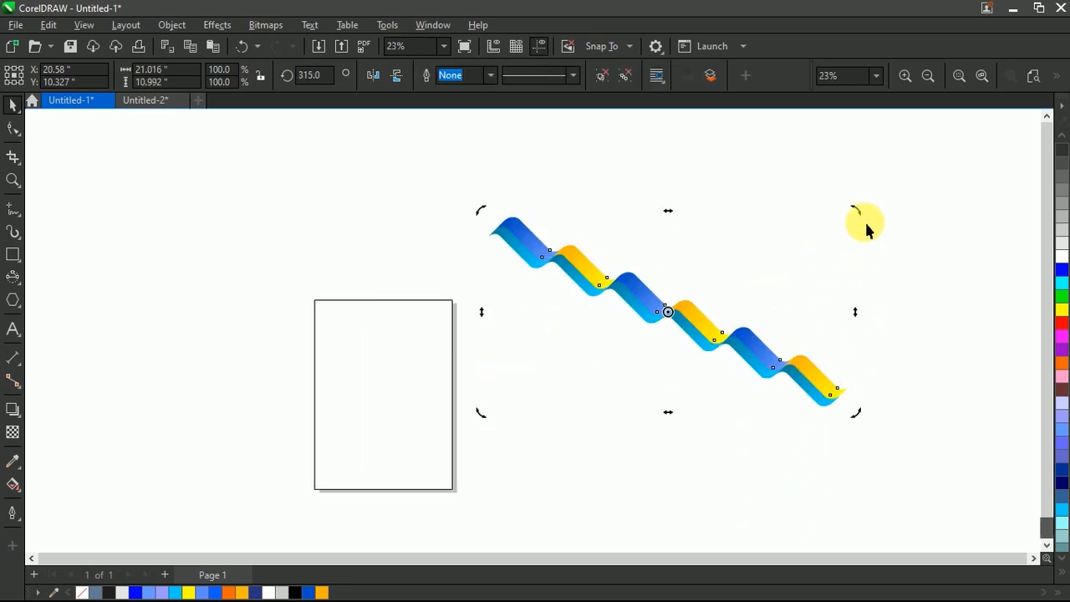
drag(648, 306, 613, 404)
key(Escape)
Scale the band down proportionally to about 63.8%, roughly 13.4 in wide by 7 in high
click(774, 224)
drag(633, 316, 652, 344)
drag(860, 443, 733, 401)
scroll(733, 401, down, 3)
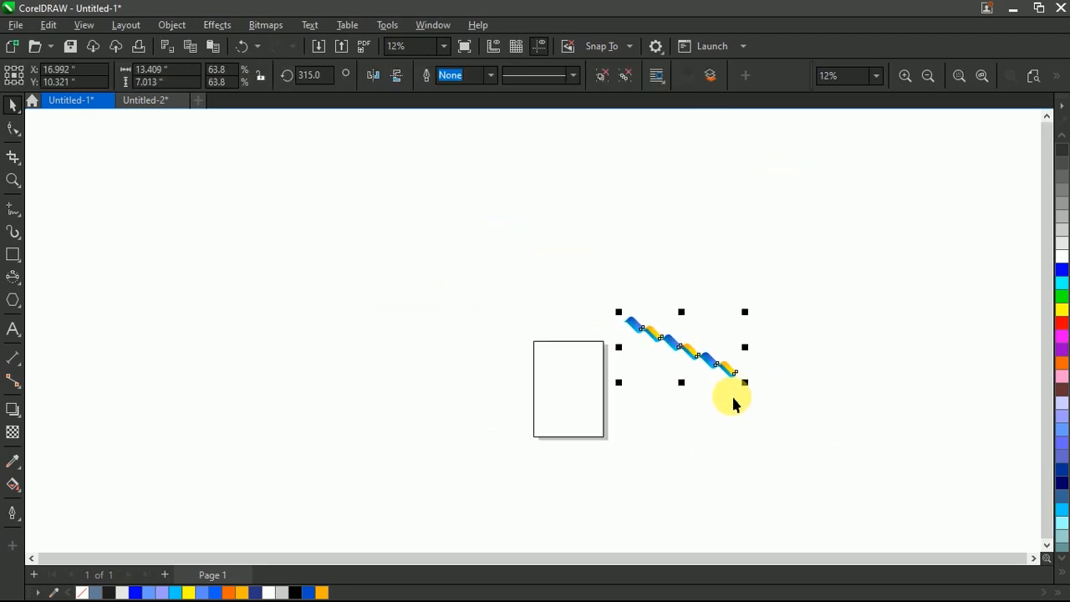
Place a copy of the diagonal band above the original, to the right of the page
scroll(387, 430, up, 4)
scroll(604, 434, up, 1)
drag(775, 160, 777, 182)
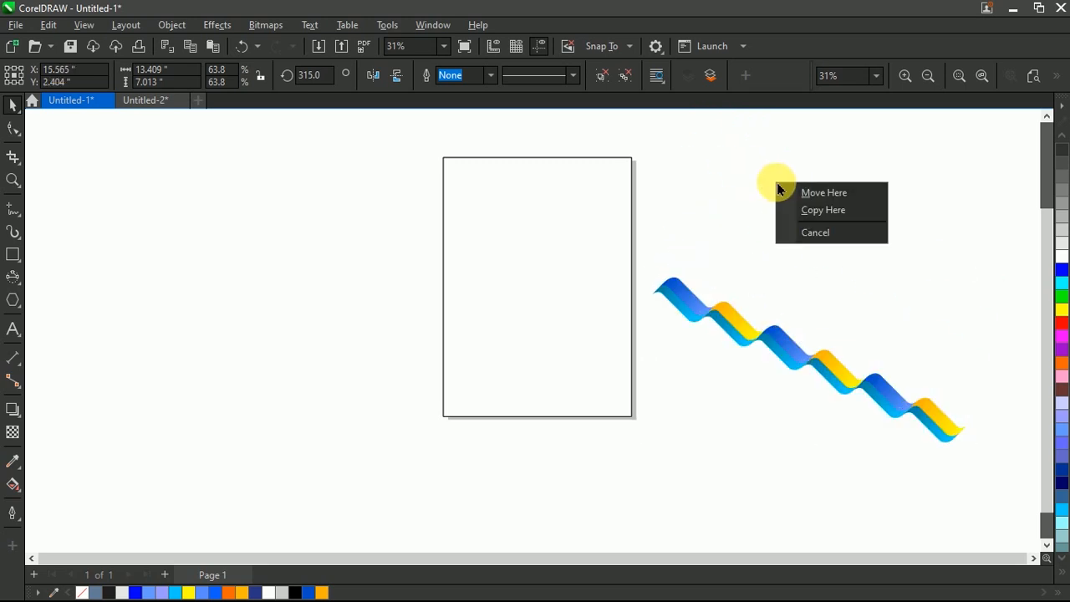
click(810, 210)
Move the lower band diagonally across the middle of the page and enlarge it slightly
click(713, 401)
drag(744, 334, 520, 322)
drag(567, 355, 571, 319)
drag(744, 406, 786, 426)
drag(718, 400, 712, 392)
Move the other band left so it crosses the page's upper right corner above the first band
click(768, 298)
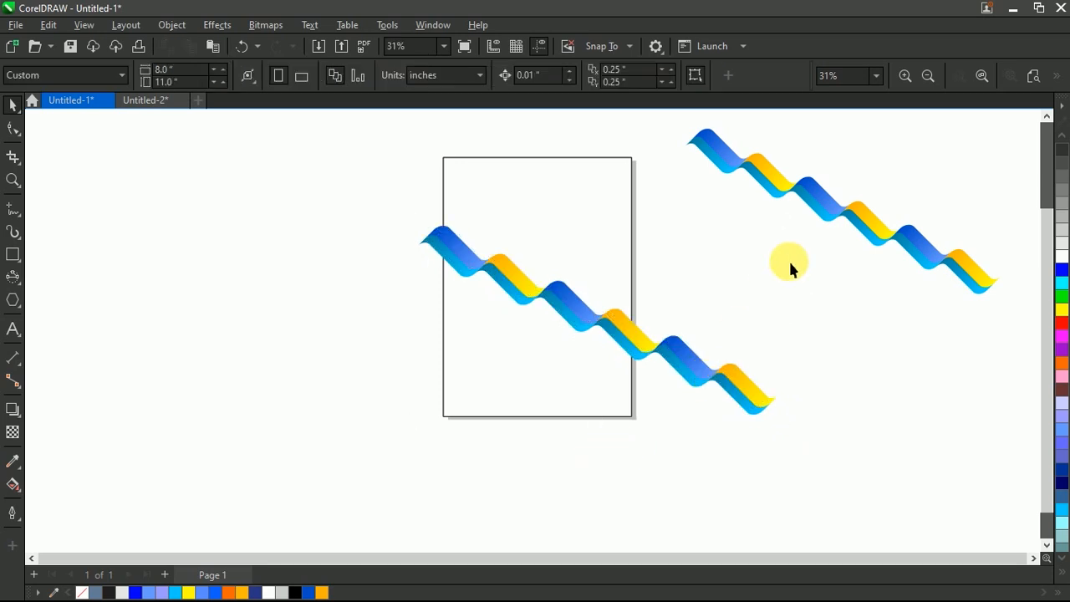
drag(818, 215, 705, 224)
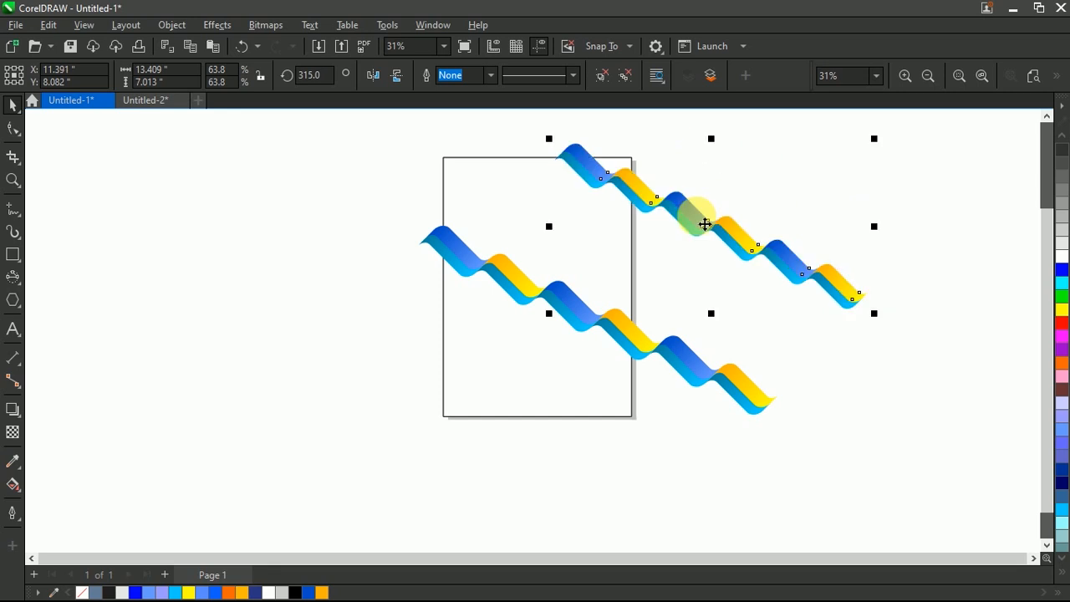
mouse_move(885, 144)
mouse_down()
mouse_move(889, 173)
mouse_move(891, 160)
mouse_up()
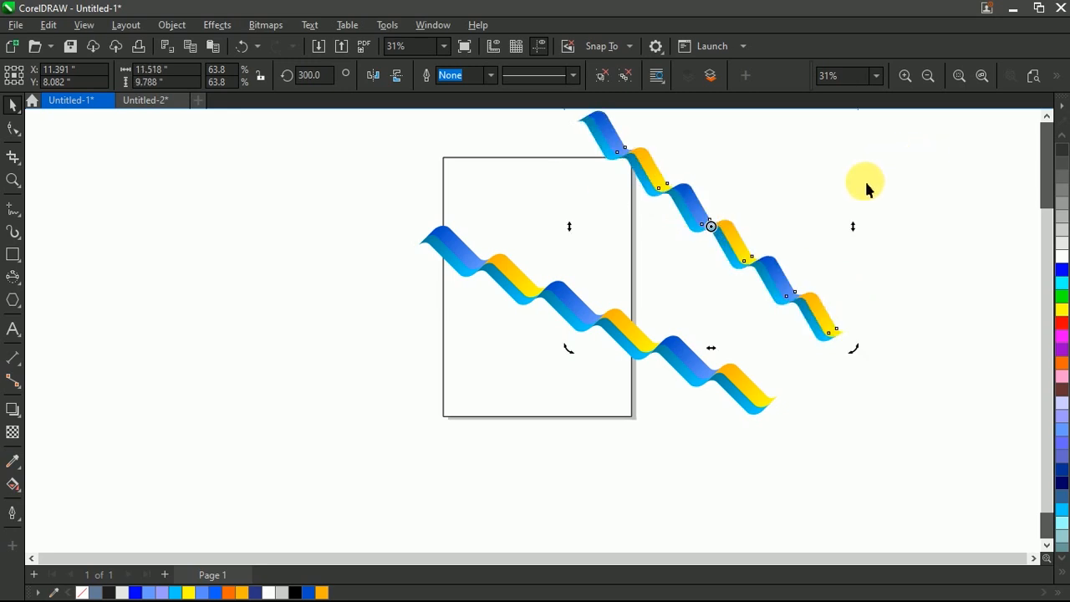
key(ctrl+z)
key(Escape)
Shift the upper band slightly left and up across the page's upper right corner
drag(757, 249, 739, 246)
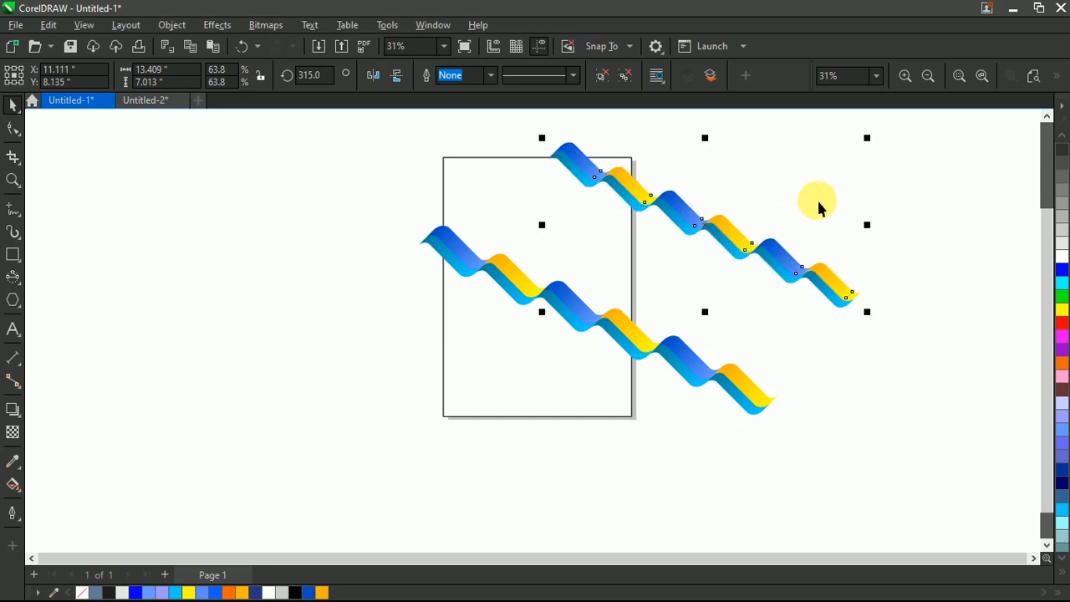
click(898, 202)
scroll(640, 192, down, 2)
scroll(640, 197, up, 3)
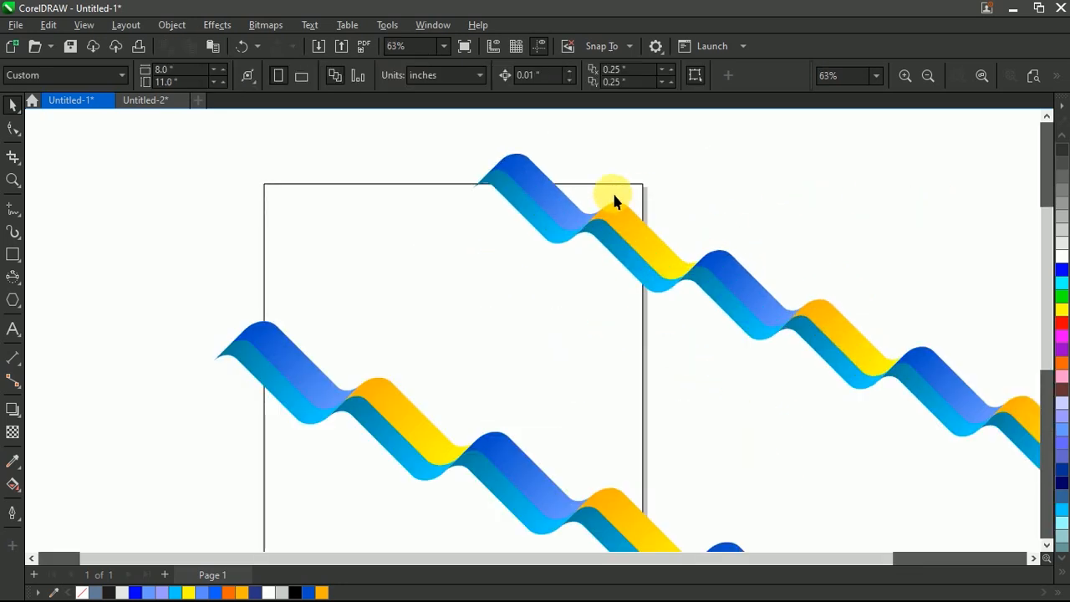
scroll(614, 198, down, 2)
scroll(626, 227, up, 1)
scroll(319, 383, down, 2)
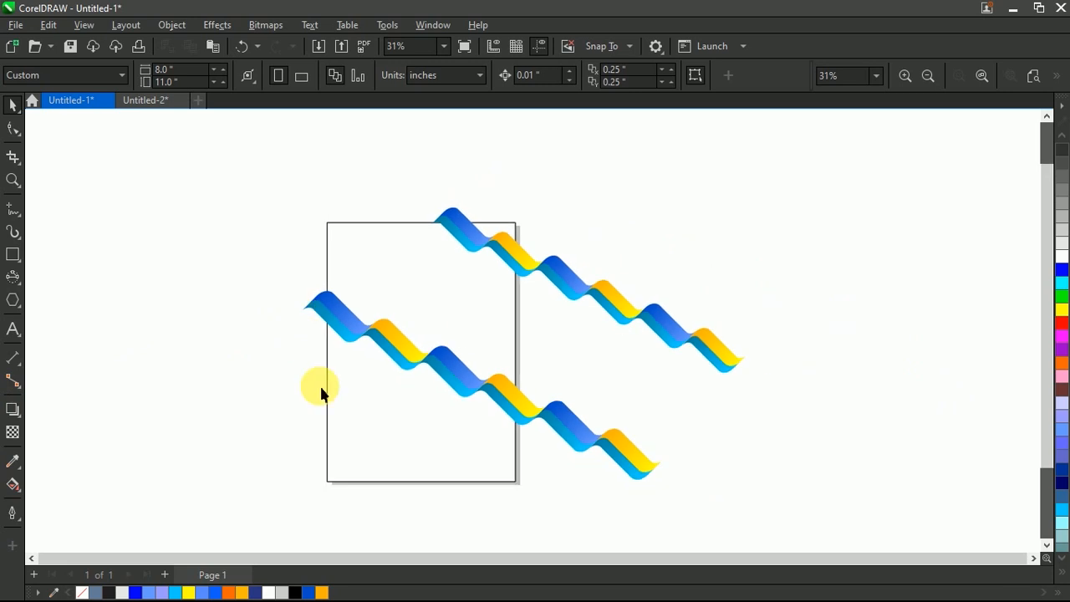
scroll(319, 384, up, 1)
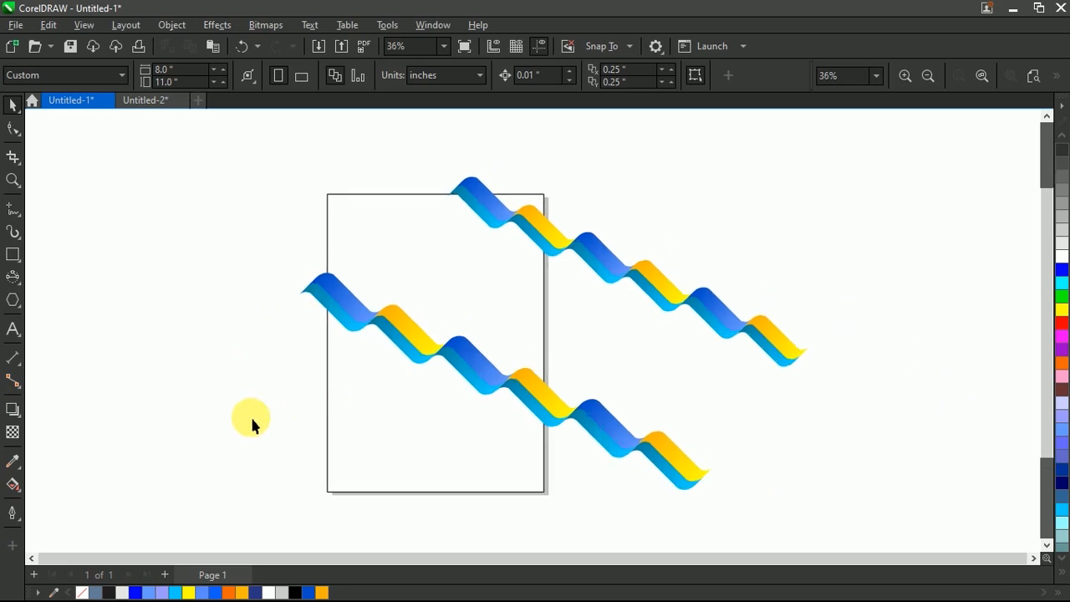
Use Smart Fill to create slate-blue shapes in the page area below the lower band and in the corner above the upper band
click(14, 483)
click(50, 501)
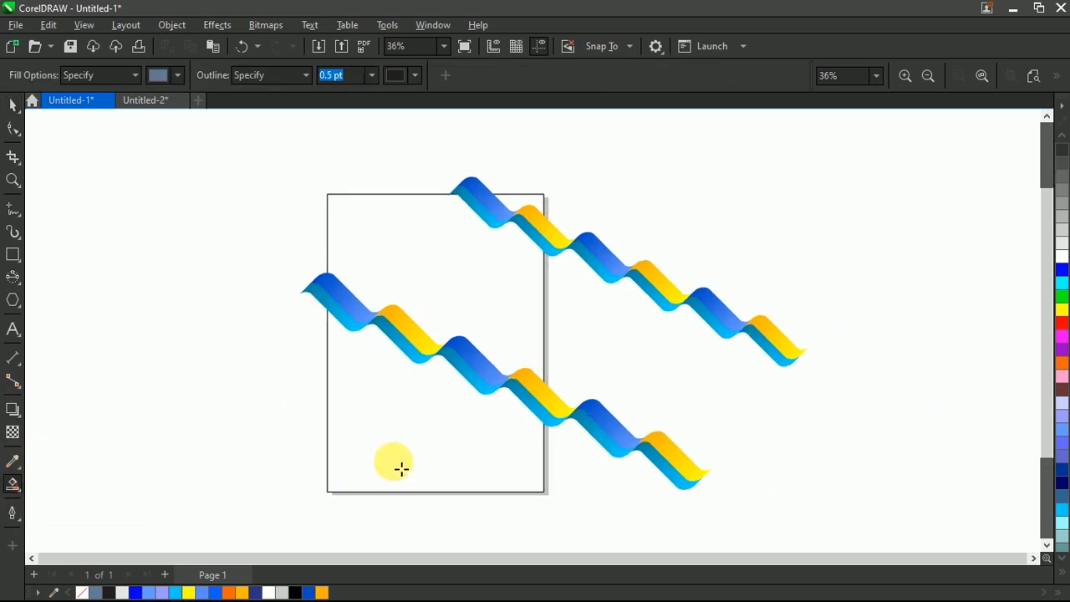
click(399, 466)
key(space)
click(625, 162)
scroll(494, 198, up, 1)
Remove the outline from the filled shape in the page's upper right corner
click(540, 199)
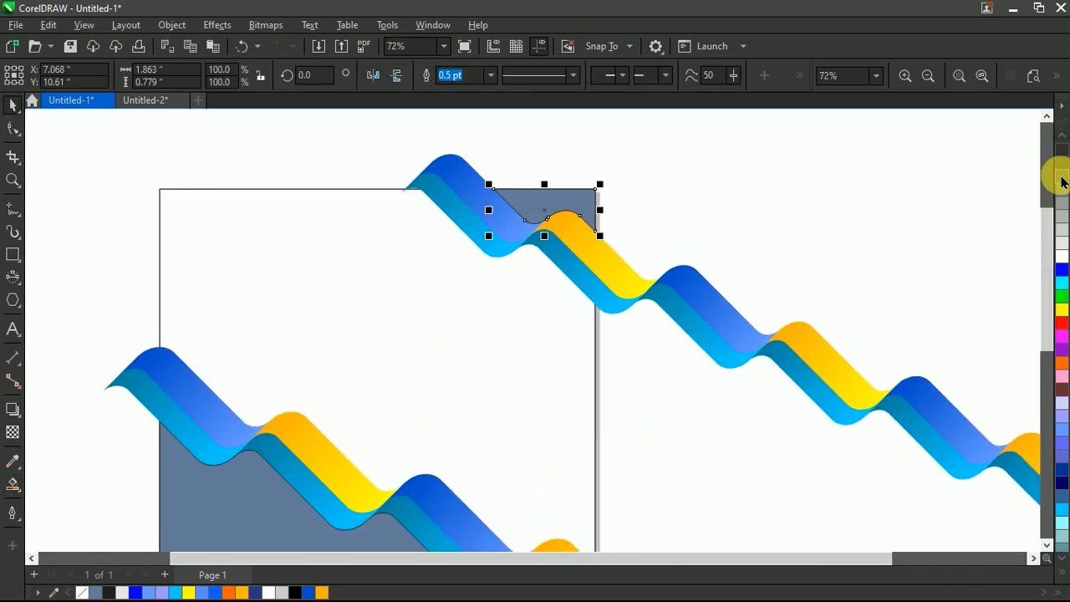
scroll(1063, 163, up, 3)
right_click(1064, 151)
click(1027, 142)
click(795, 158)
Remove the outline from the large filled shape below the lower band
scroll(709, 142, down, 1)
click(464, 389)
right_click(1061, 149)
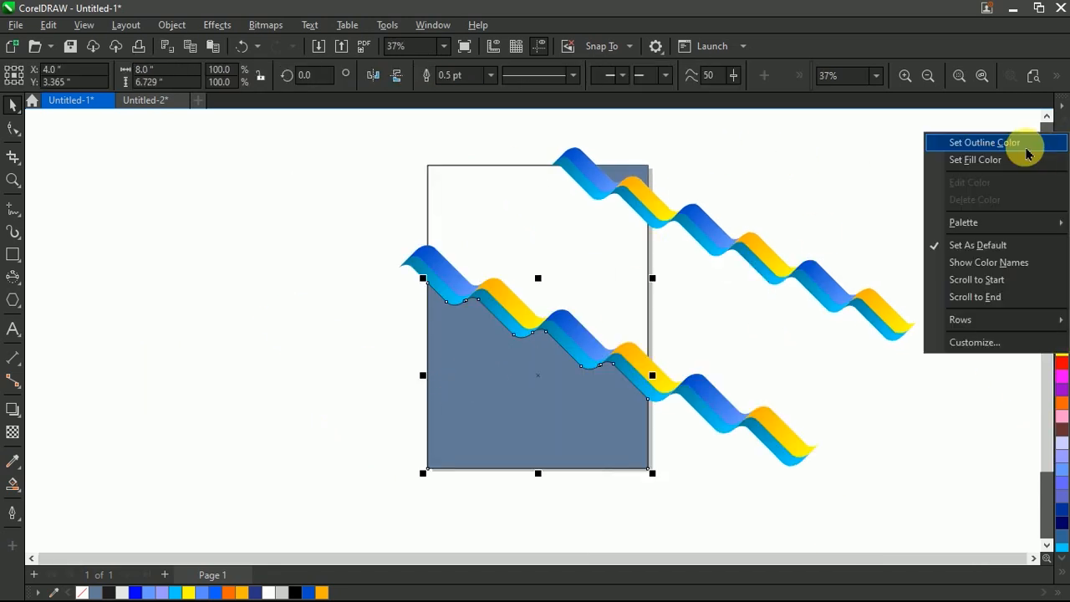
click(1022, 143)
click(705, 214)
scroll(669, 217, up, 2)
scroll(619, 230, down, 2)
scroll(568, 335, down, 1)
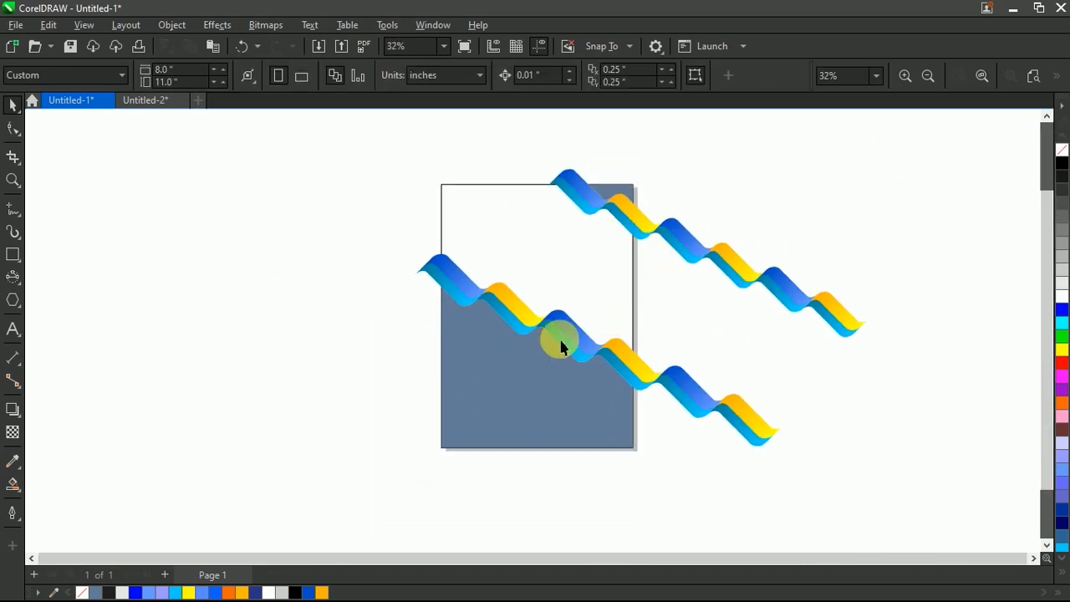
Add a drop shadow to the lower band, cast down and left with an offset of about -0.129 in by -0.224 in
scroll(468, 313, up, 2)
click(466, 311)
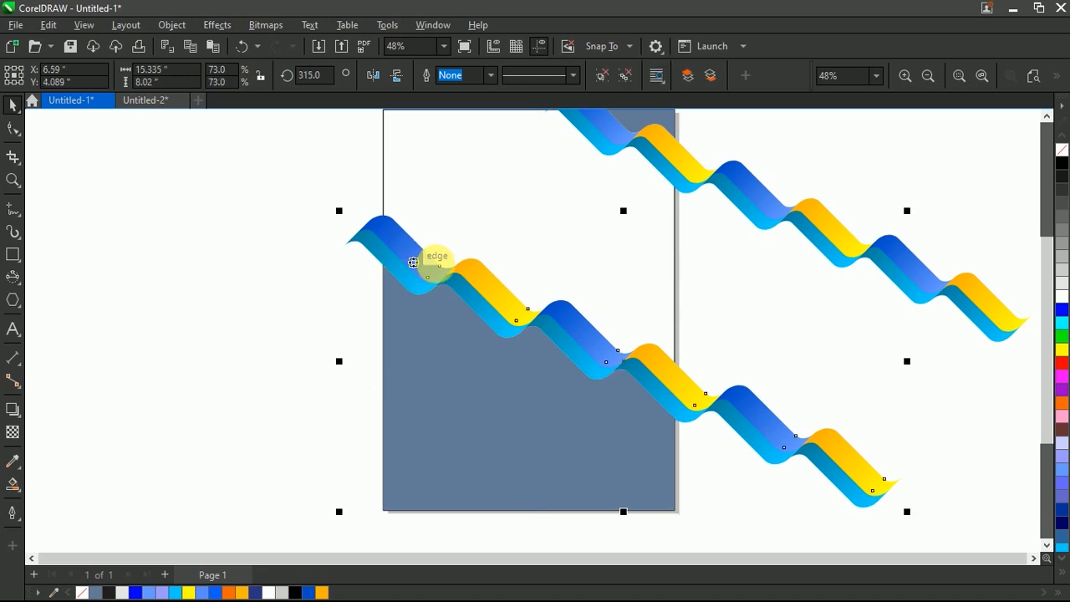
click(13, 409)
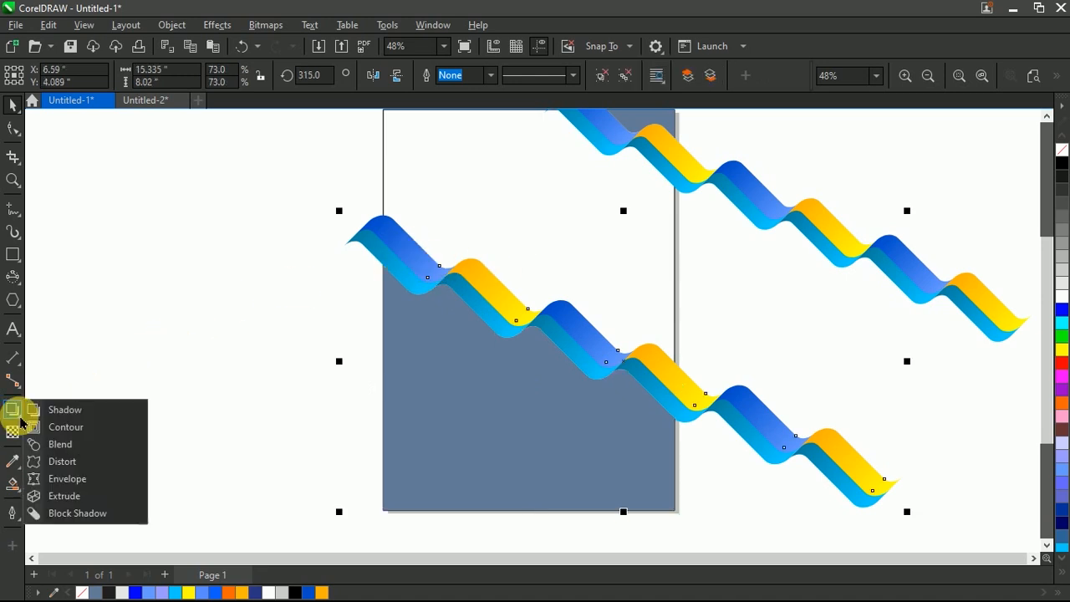
click(74, 411)
drag(624, 361, 584, 453)
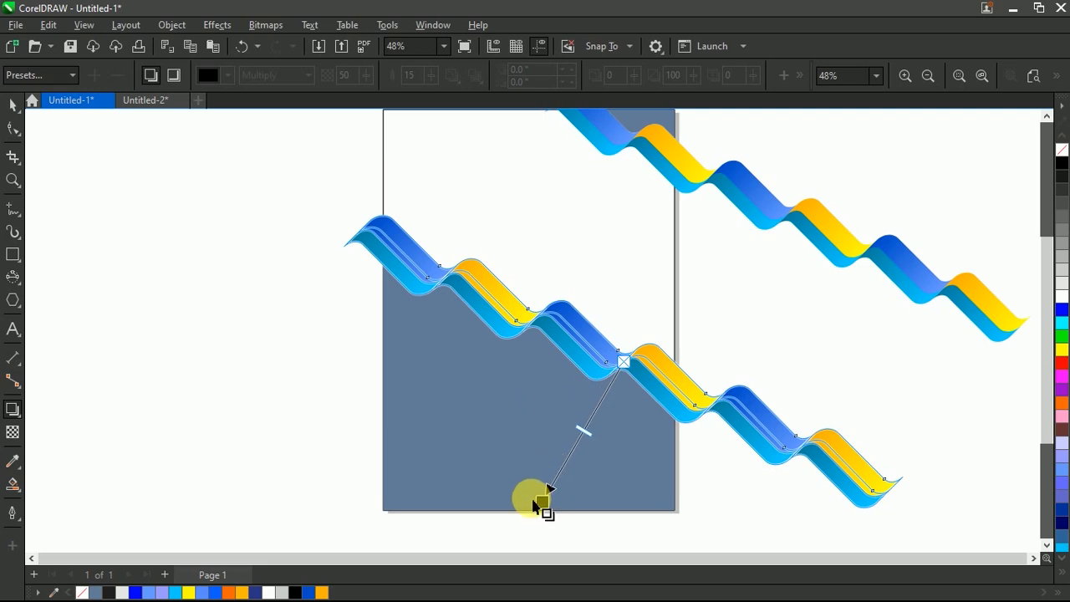
drag(536, 502, 896, 358)
scroll(640, 304, down, 1)
scroll(730, 363, down, 1)
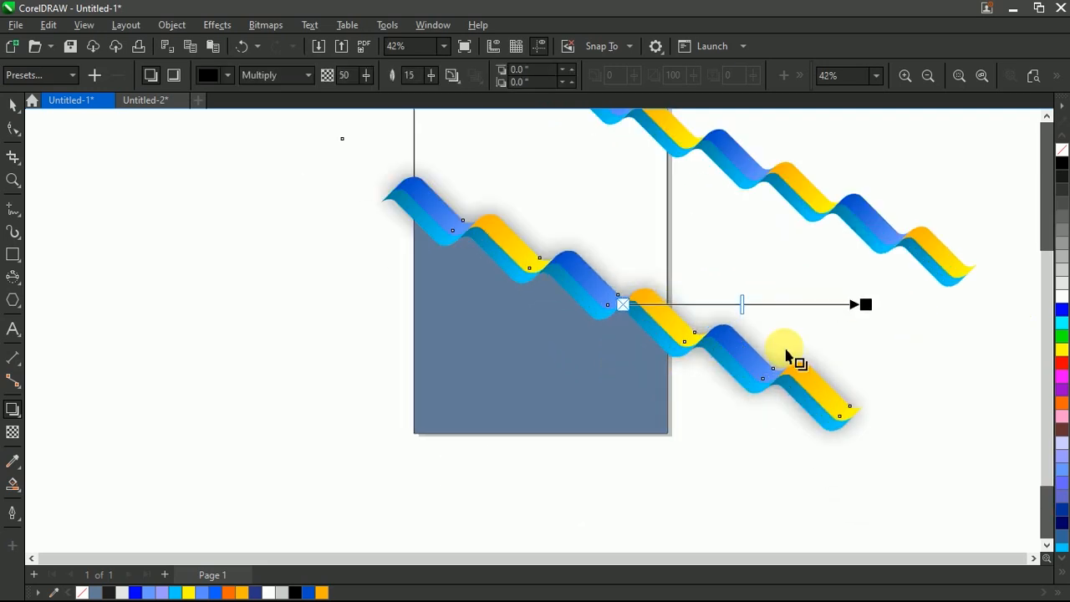
drag(866, 304, 547, 438)
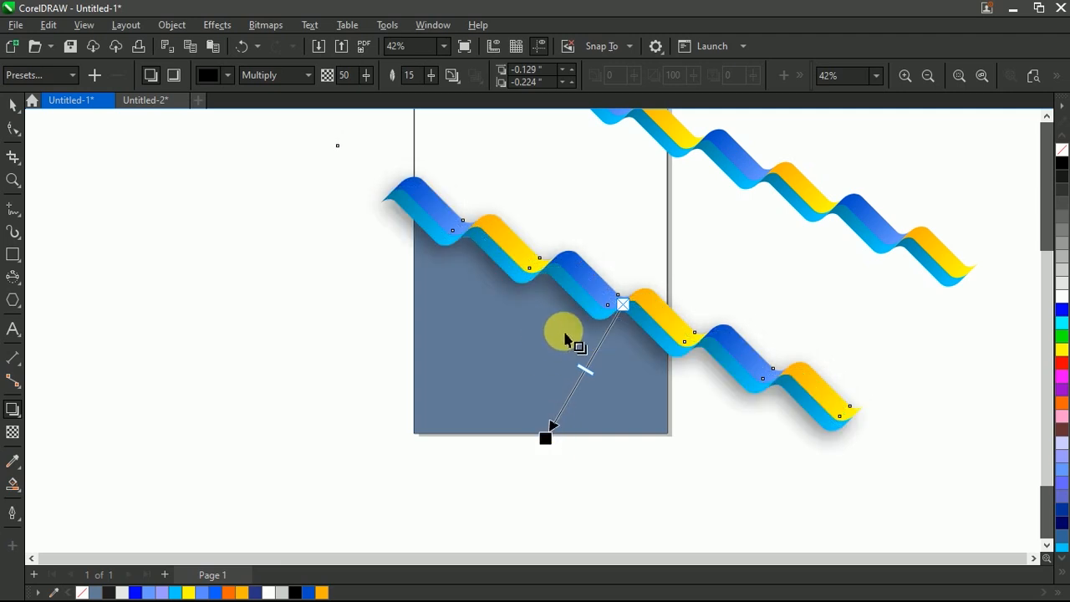
Set the lower band's shadow feathering to 14 and its opacity to 37
click(431, 75)
click(365, 77)
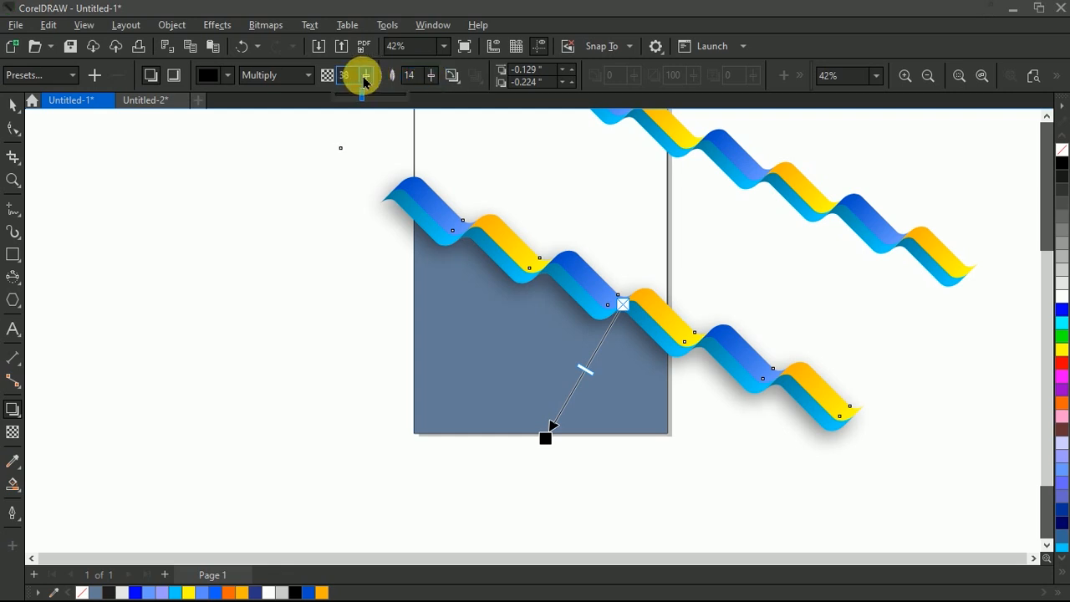
click(15, 105)
Add a drop shadow to the upper band, cast down and left with an offset of about -0.084 in by -0.084 in
scroll(491, 374, down, 2)
scroll(585, 198, up, 4)
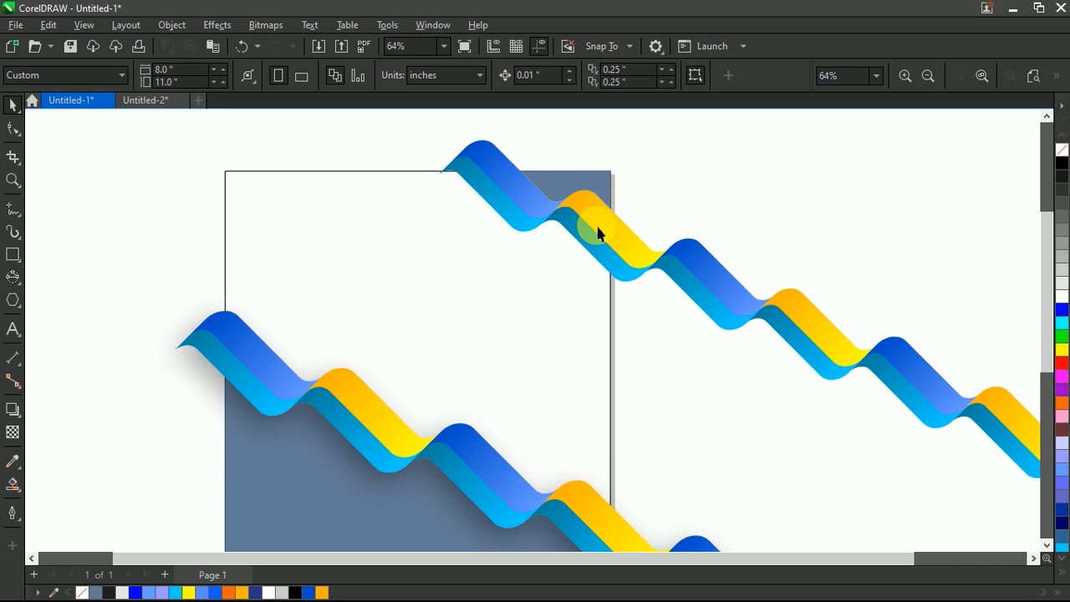
click(605, 234)
scroll(795, 324, down, 1)
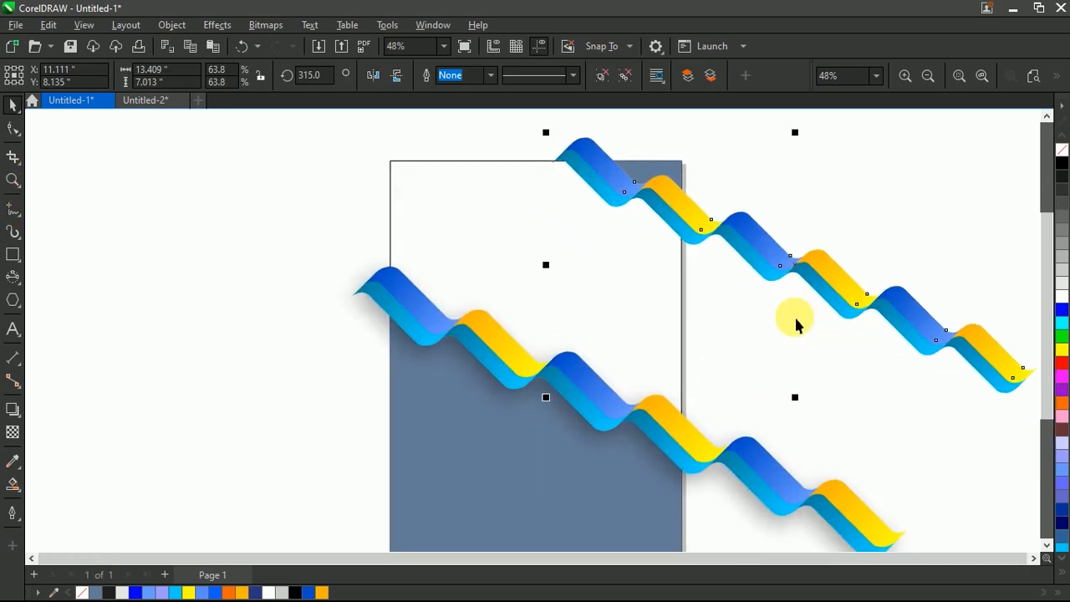
click(11, 410)
click(66, 410)
drag(794, 265, 674, 405)
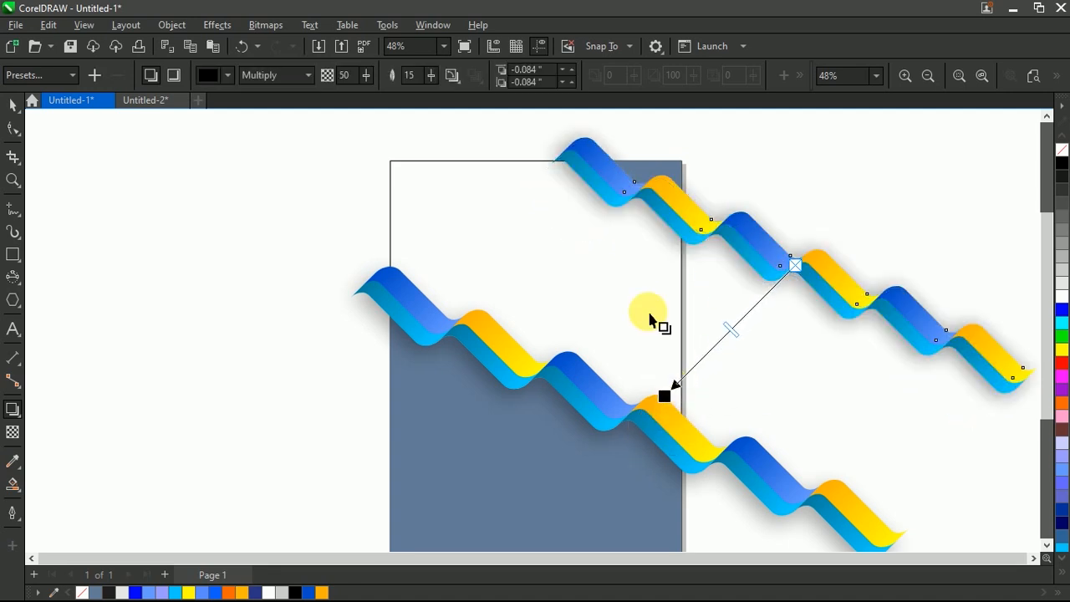
Set the upper band's shadow opacity to 41 and its feathering to 7
drag(366, 75, 393, 81)
click(431, 76)
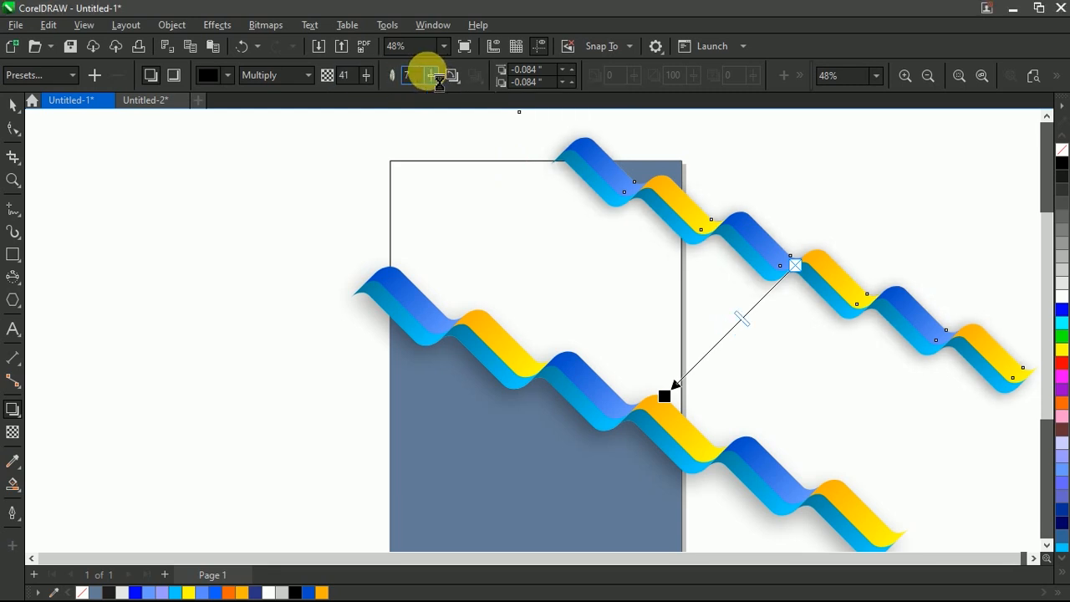
click(16, 114)
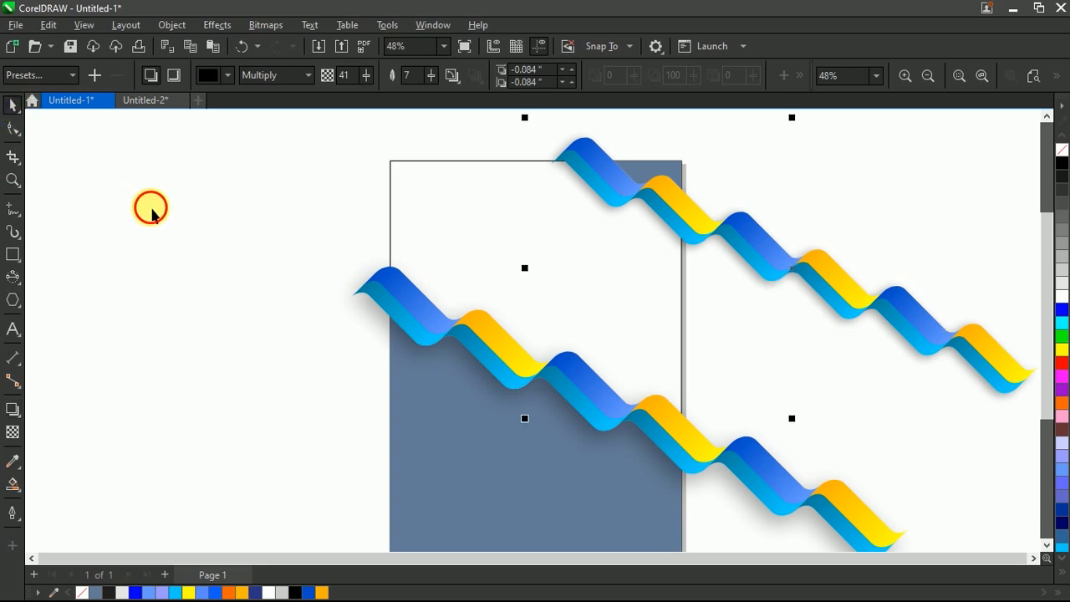
click(148, 209)
Recolour the large shape below the lower band dark navy blue
scroll(576, 287, down, 3)
click(505, 402)
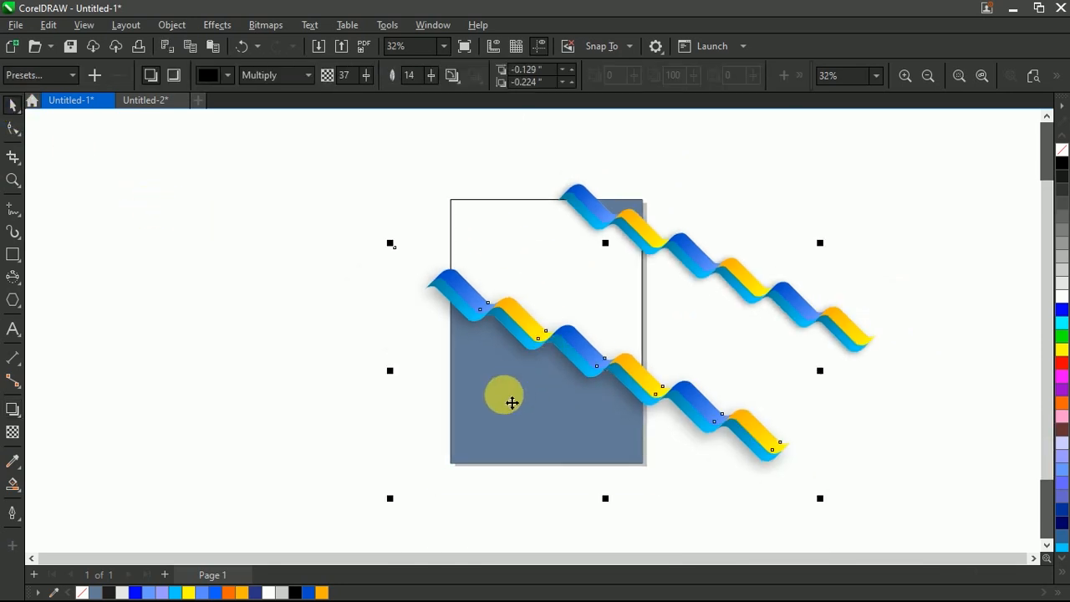
click(473, 492)
click(468, 458)
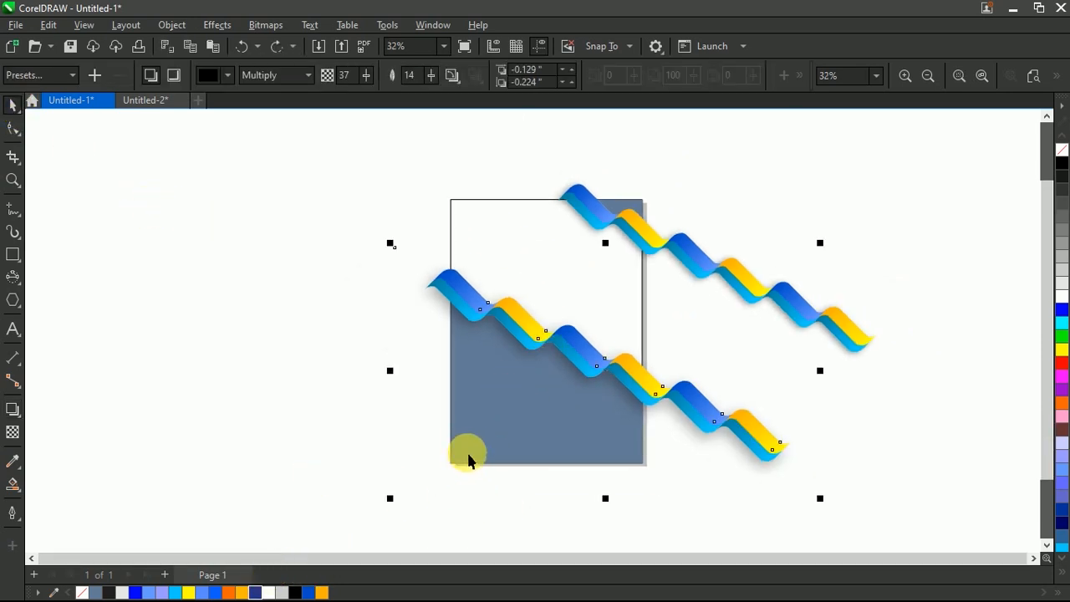
click(368, 449)
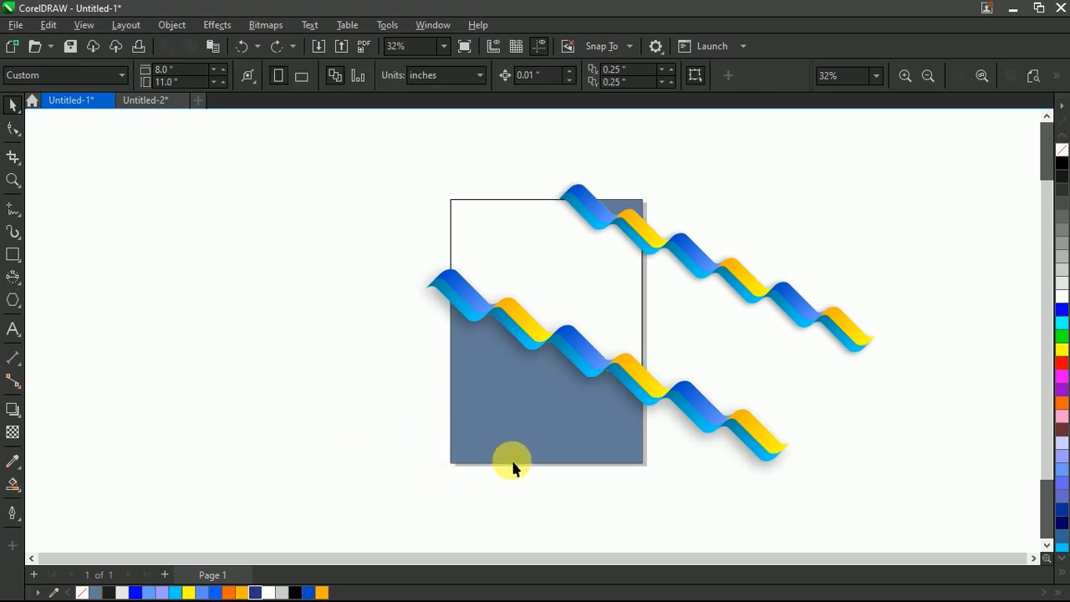
click(510, 451)
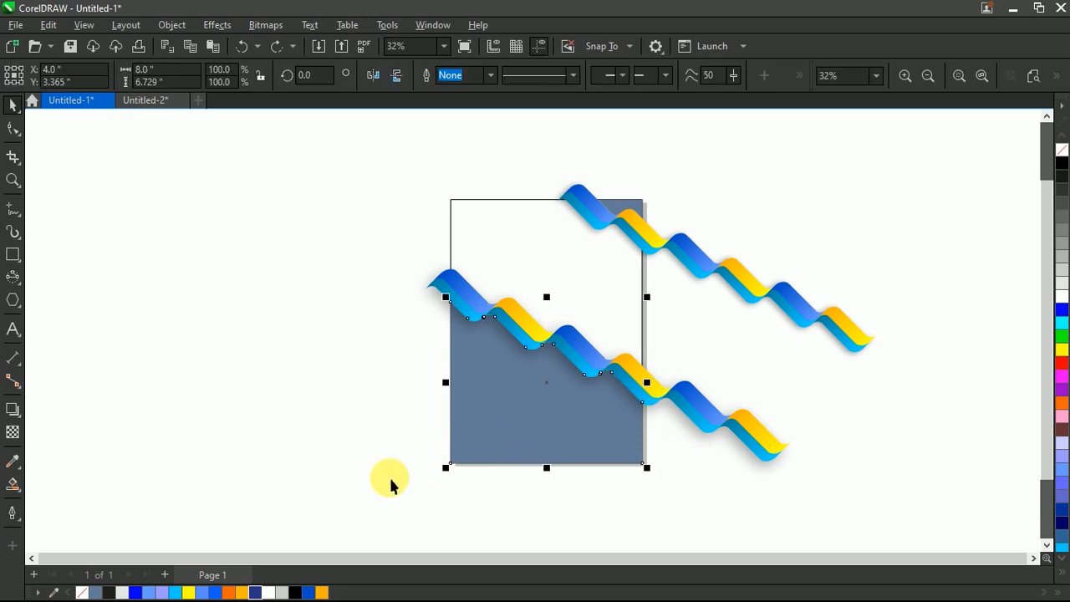
click(255, 592)
click(618, 271)
PowerClip the lower band with its shadow inside the page-sized rectangle
click(520, 328)
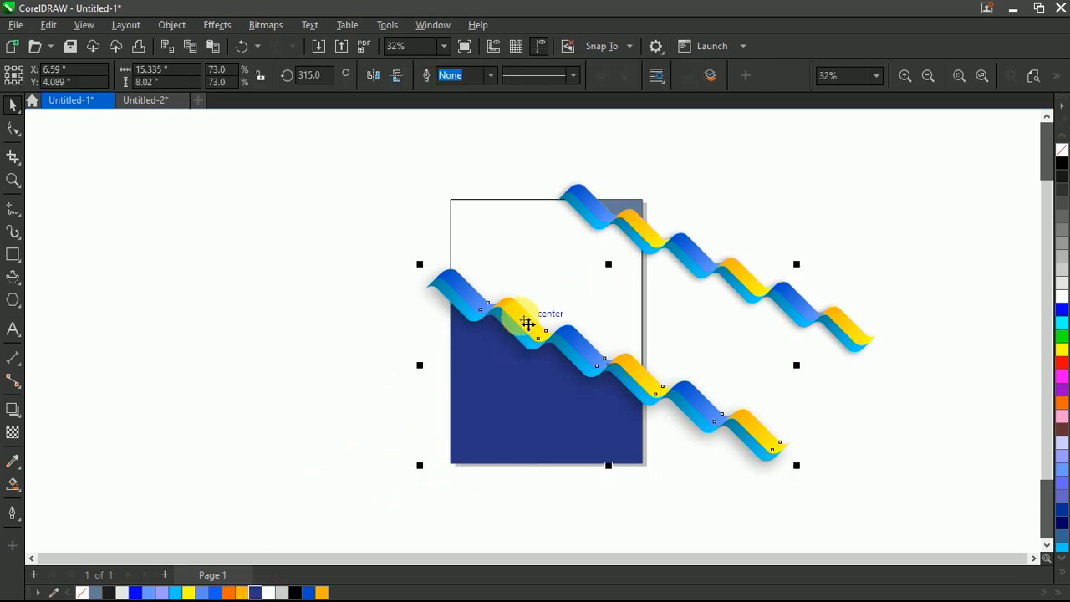
right_click(523, 324)
click(575, 329)
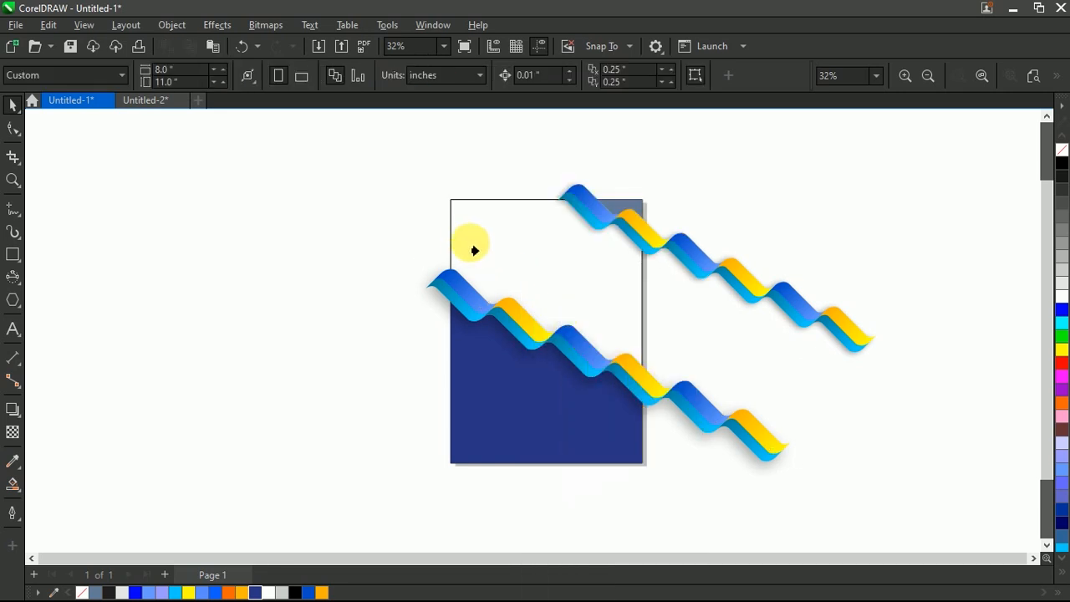
click(456, 234)
click(402, 290)
PowerClip the upper band with its shadow inside the page-sized rectangle
click(639, 234)
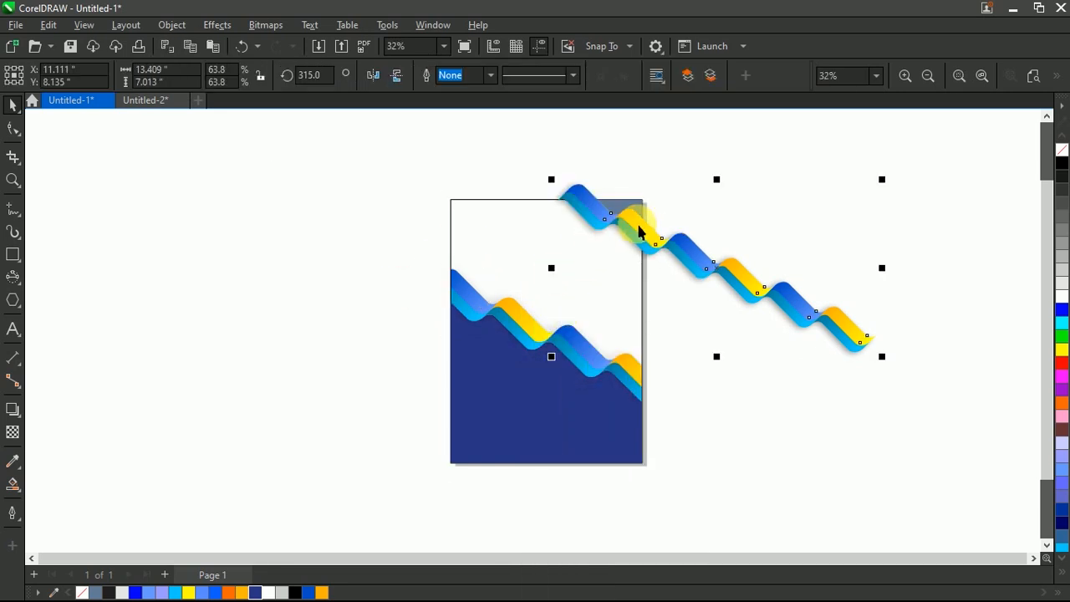
right_click(644, 234)
click(660, 327)
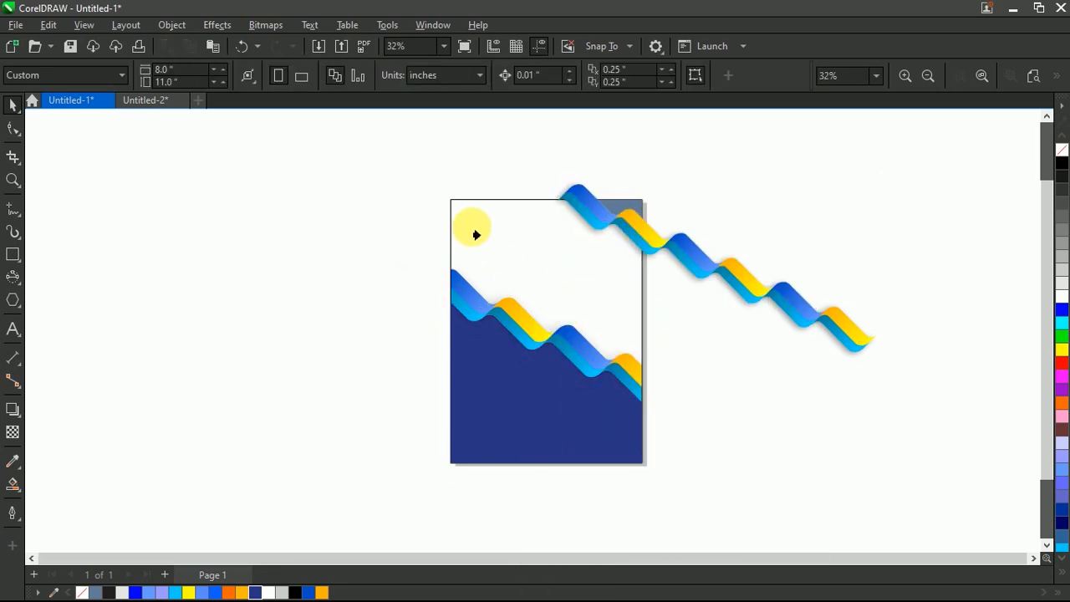
click(489, 233)
key(Escape)
Recolour the shape in the page's upper right corner very light grey
scroll(628, 221, up, 3)
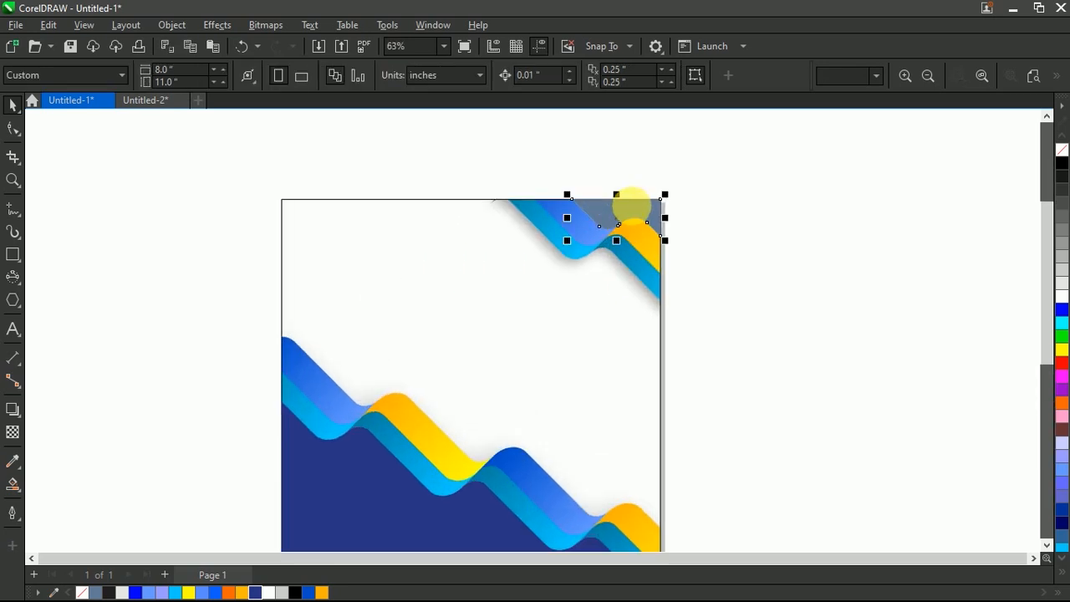
click(631, 205)
click(1058, 296)
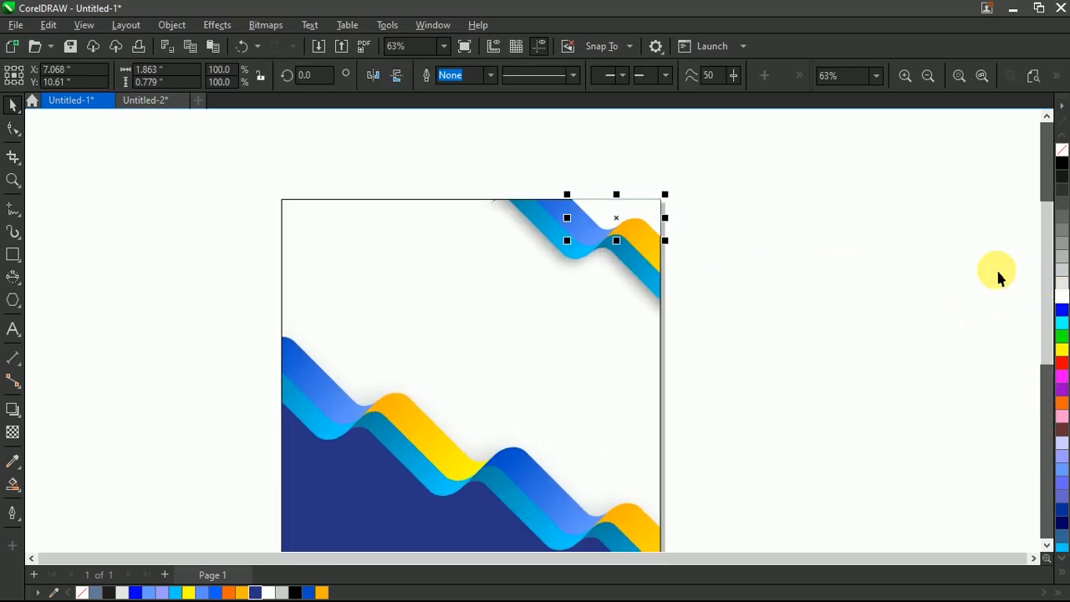
click(665, 238)
Select all the page artwork and remove the outline, including that of the page-sized rectangle
scroll(665, 238, down, 3)
click(602, 268)
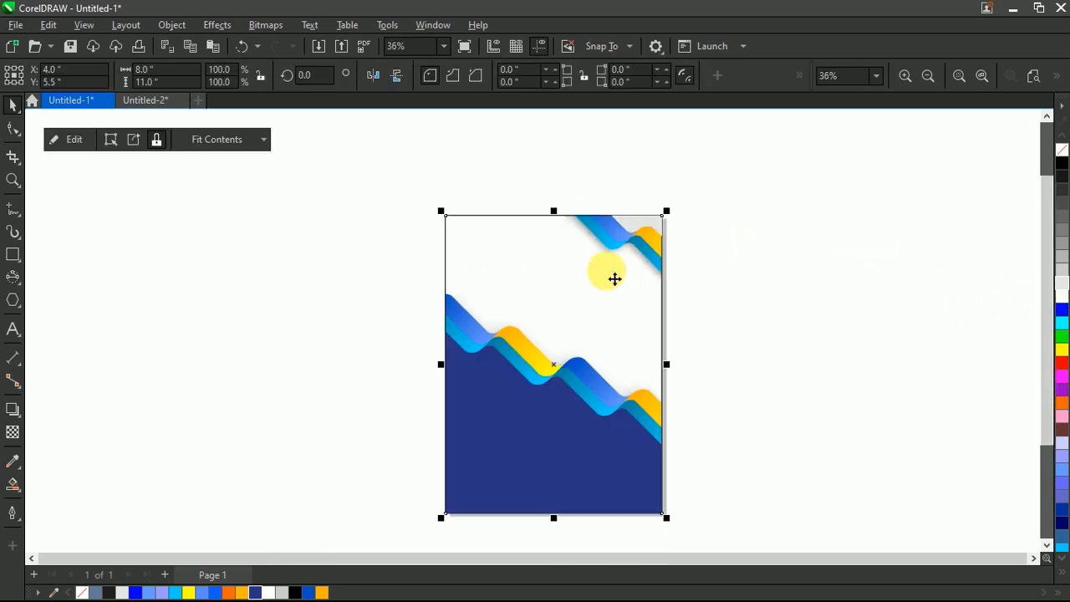
click(755, 235)
drag(510, 478, 396, 549)
right_click(1059, 144)
click(1027, 146)
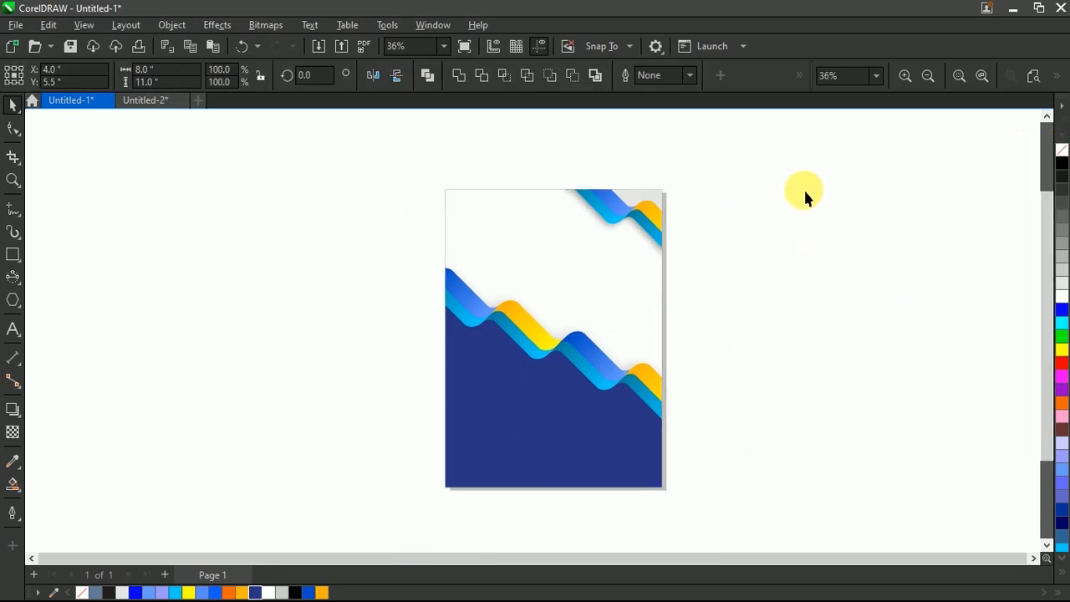
click(806, 195)
Fit the page in view and show the finished design in full-screen preview
click(987, 77)
scroll(920, 142, down, 1)
right_click(792, 176)
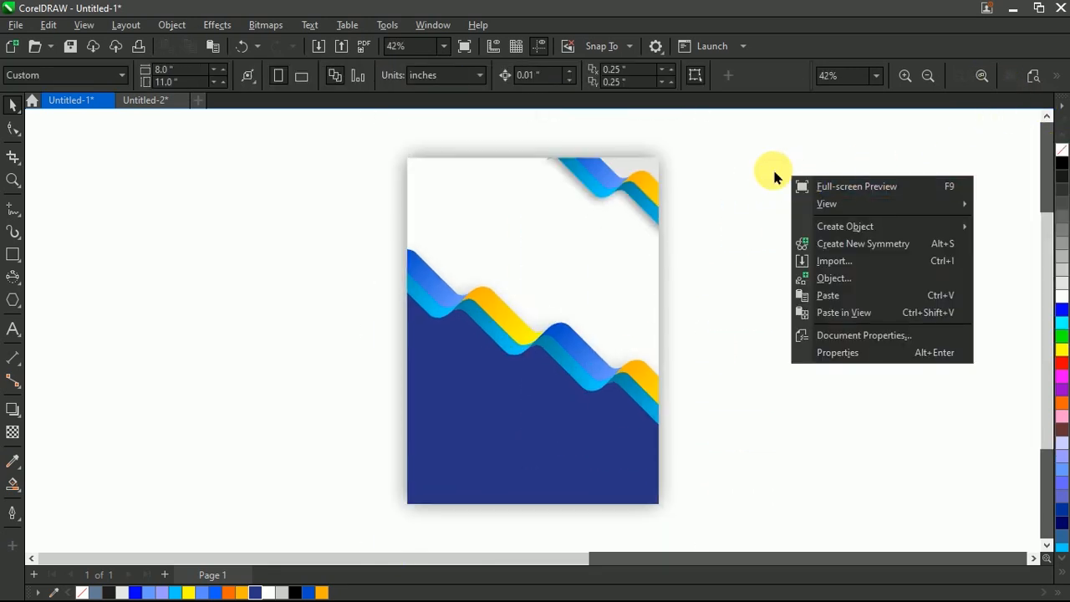
click(852, 189)
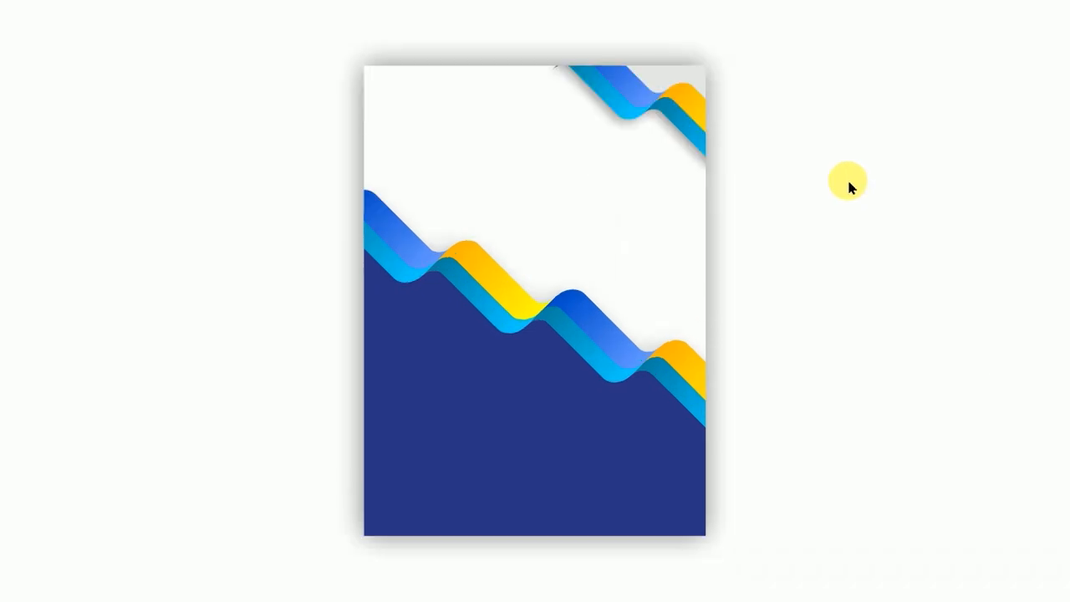